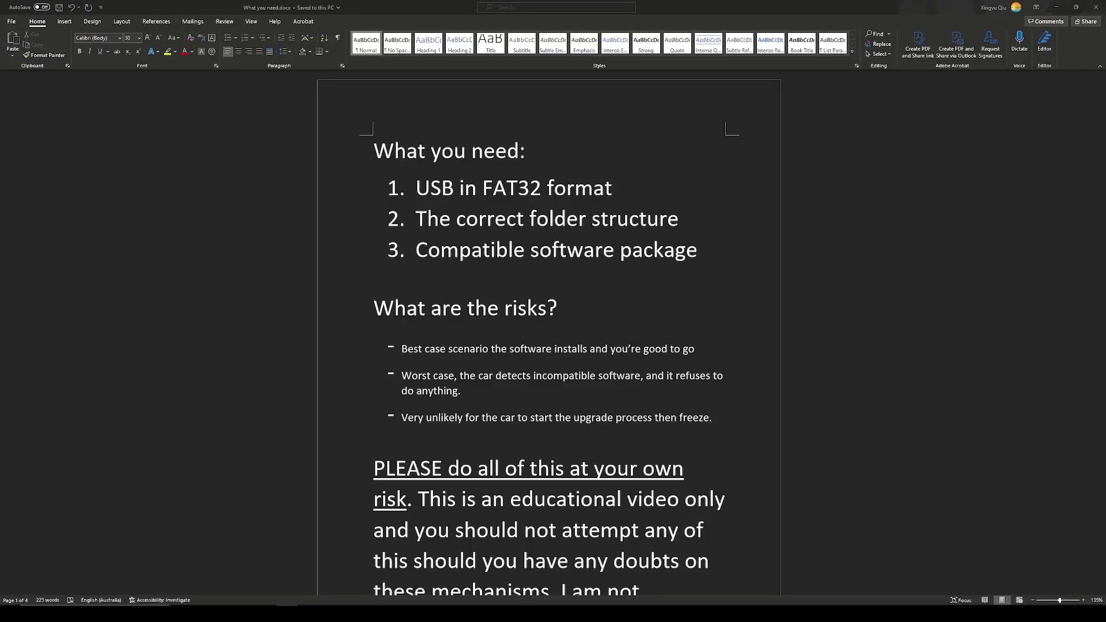
Highlight the three-item list, then the 'USB in FAT32 format' item and 'in FAT32'
left_click(624, 275)
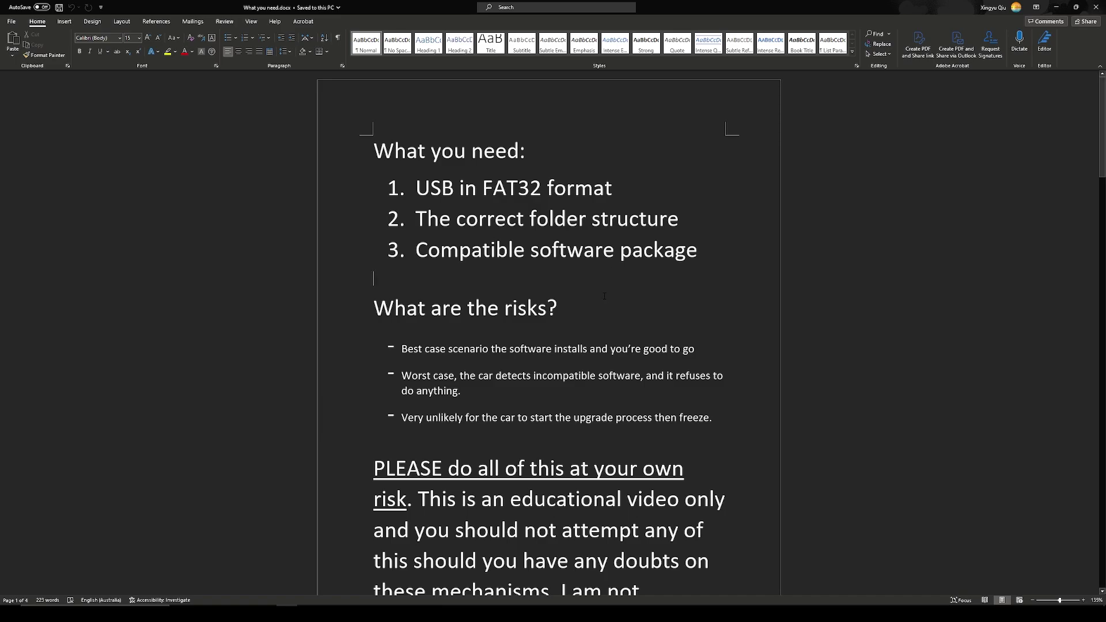
scroll(377, 222, "up", 4, "ctrl")
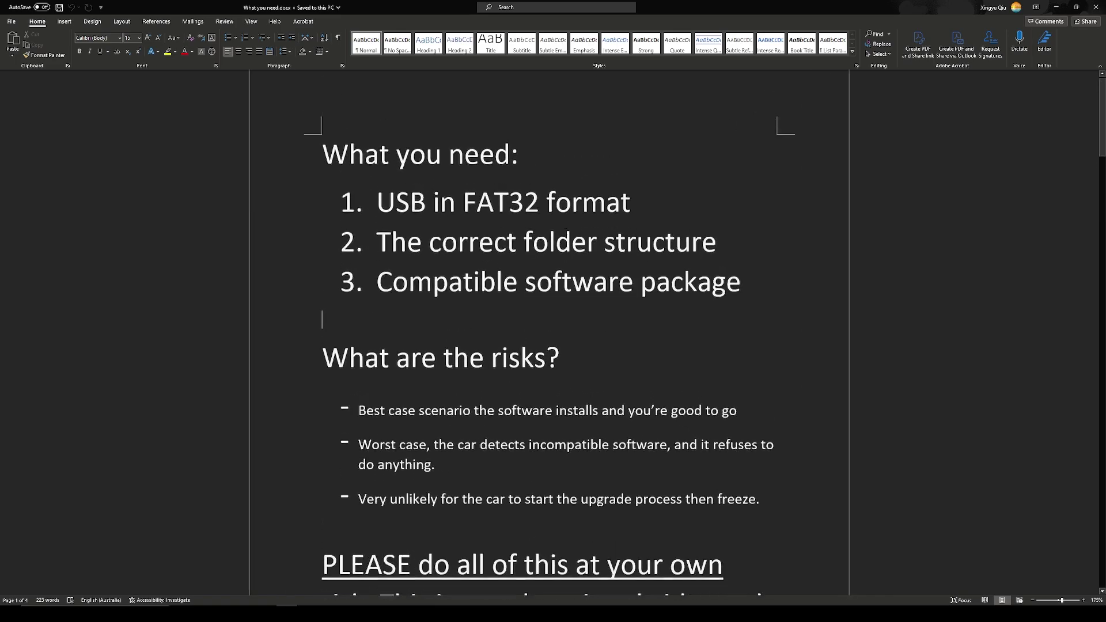
left_click_drag(377, 222, 781, 315)
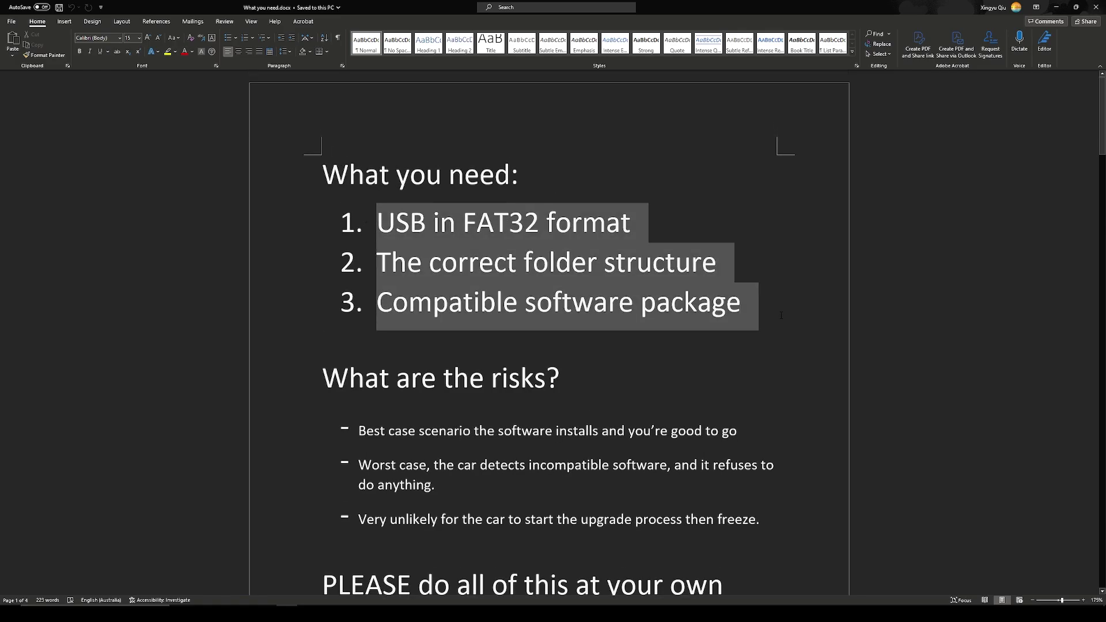
left_click(781, 315)
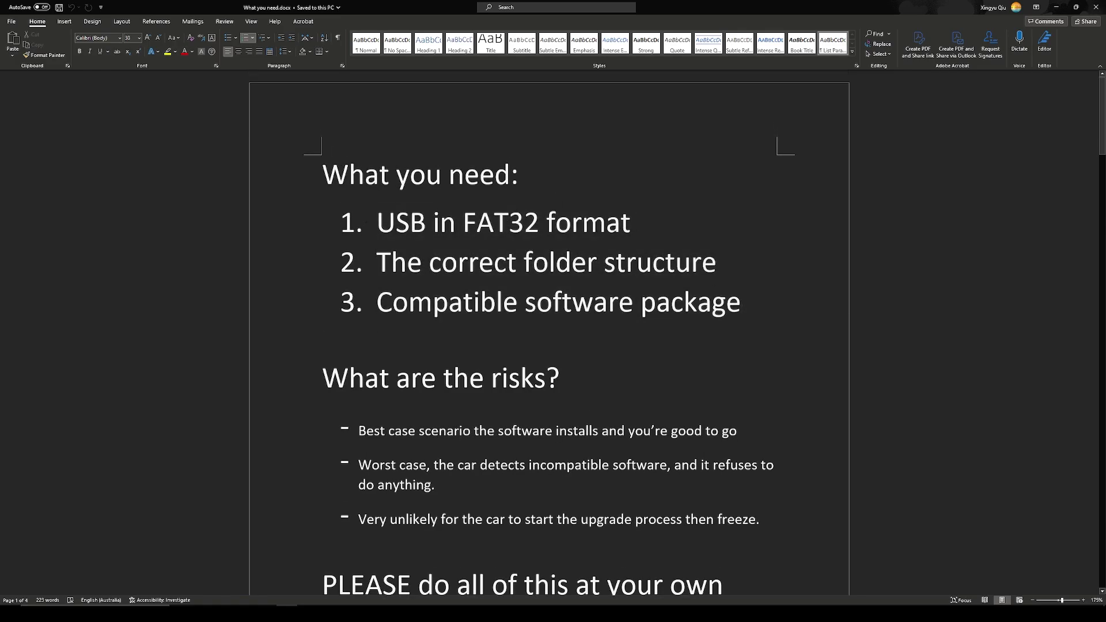
left_click_drag(626, 227, 355, 215)
left_click(619, 302)
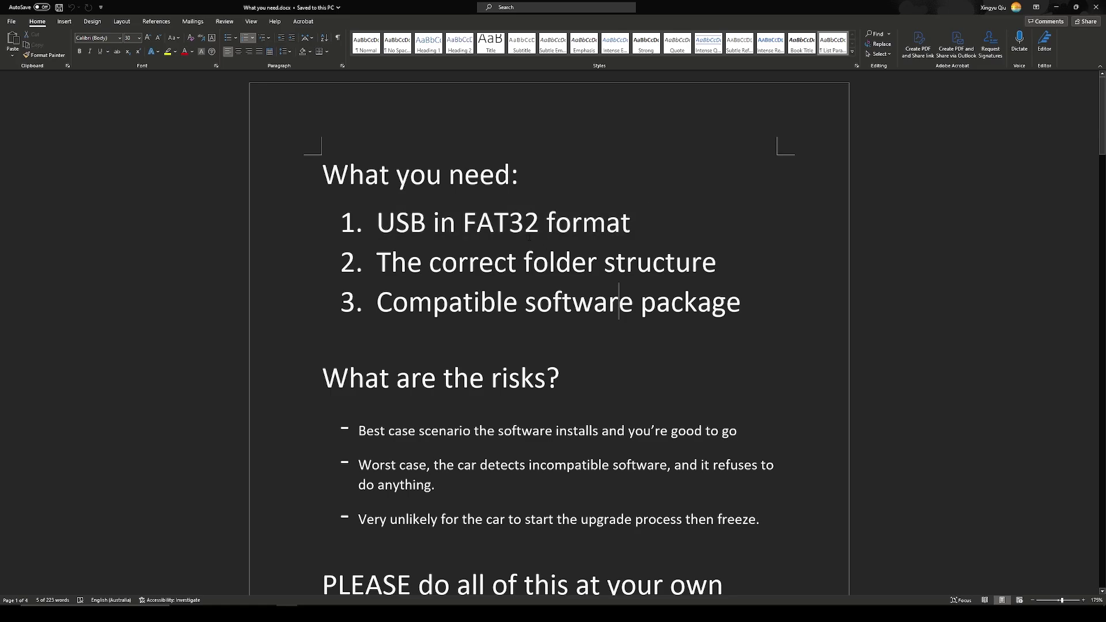
left_click_drag(441, 224, 547, 224)
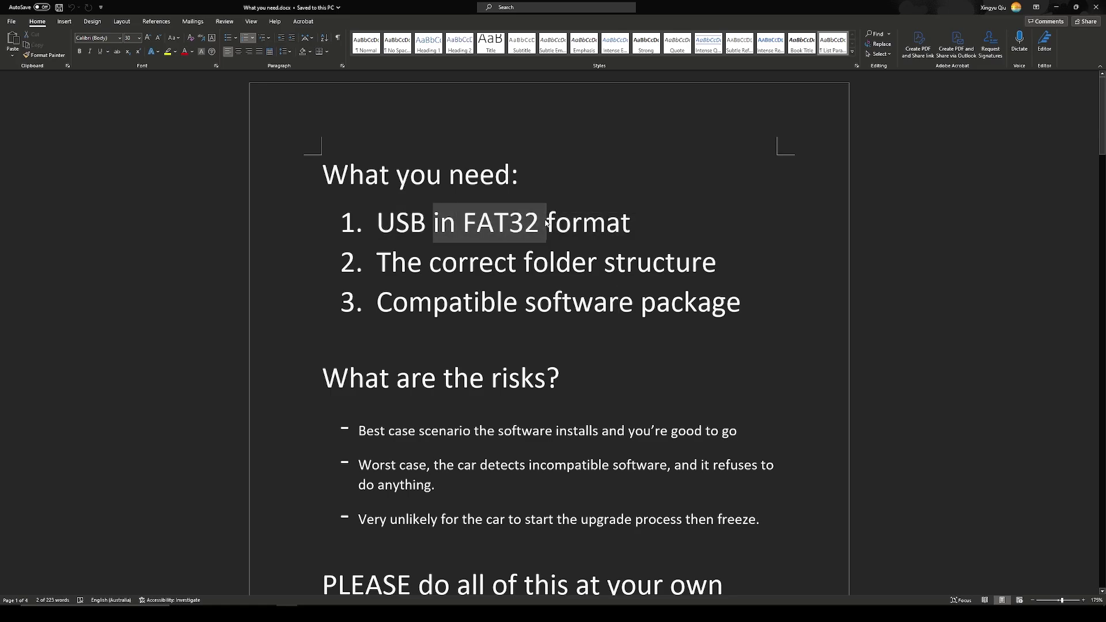
left_click(548, 224)
Highlight 'The correct folder structure' and 'Compatible software package' items, then all three together
left_click_drag(376, 262, 766, 261)
left_click(640, 302)
left_click_drag(376, 302, 752, 305)
left_click(759, 317)
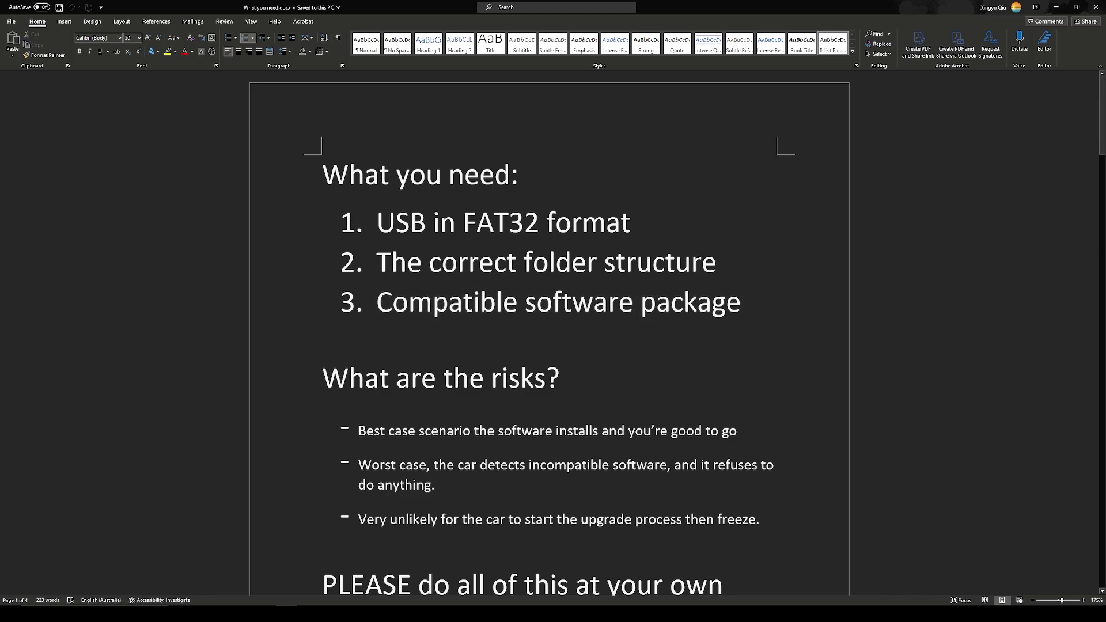
left_click_drag(376, 224, 787, 321)
left_click(785, 340)
Highlight the risks heading and its best-case, incompatible-software and freeze bullets in turn
scroll(522, 368, "down", 3)
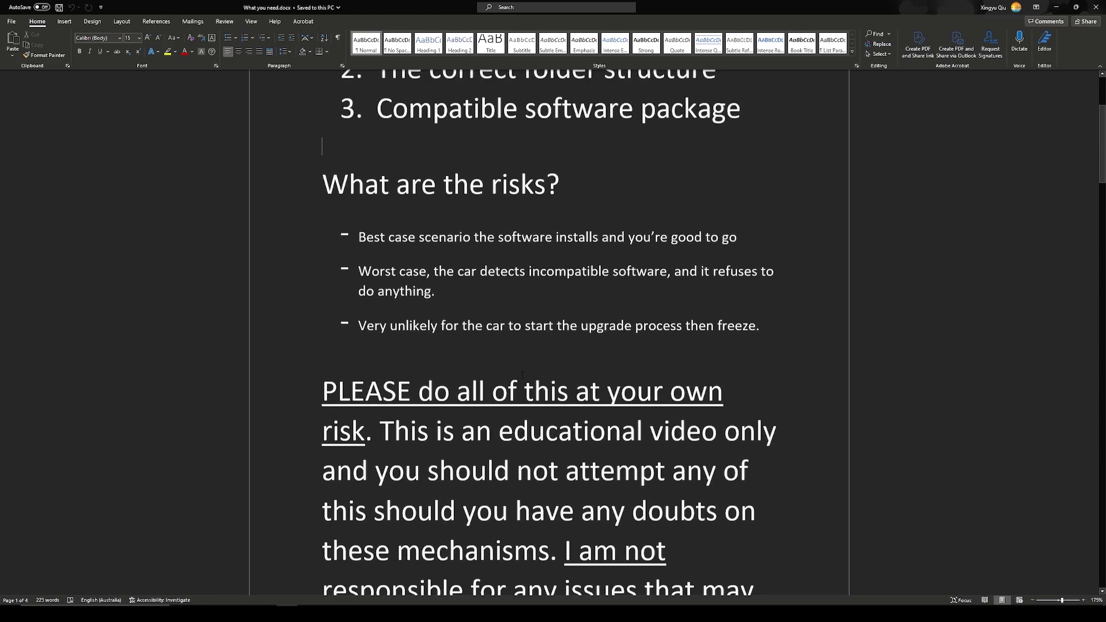
scroll(523, 375, "up", 1)
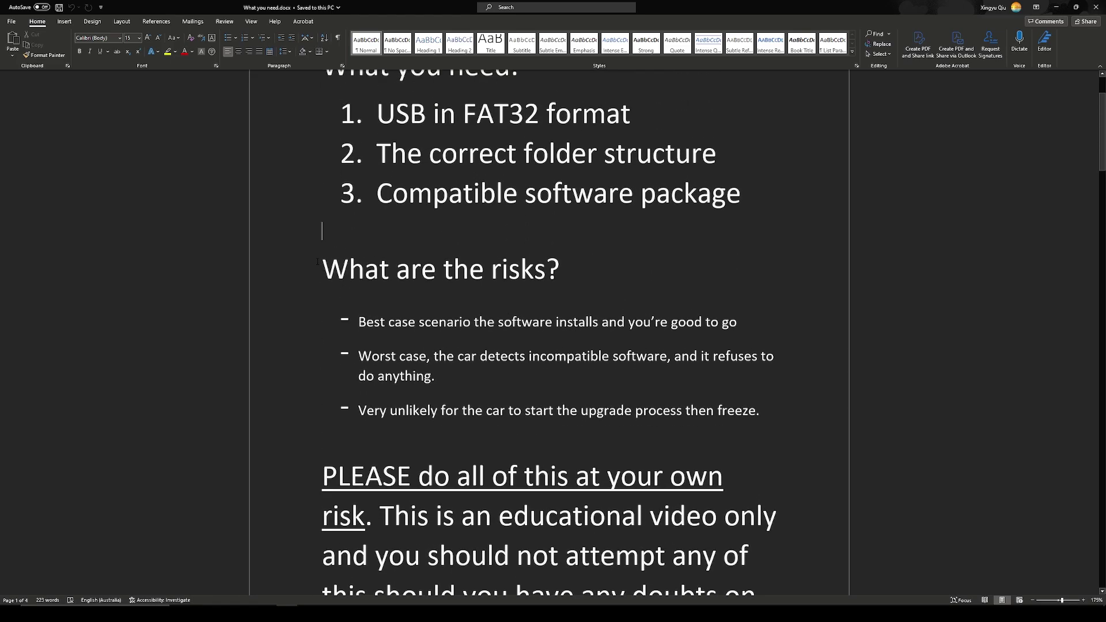
left_click_drag(317, 262, 777, 410)
left_click(777, 410)
left_click_drag(754, 321, 353, 320)
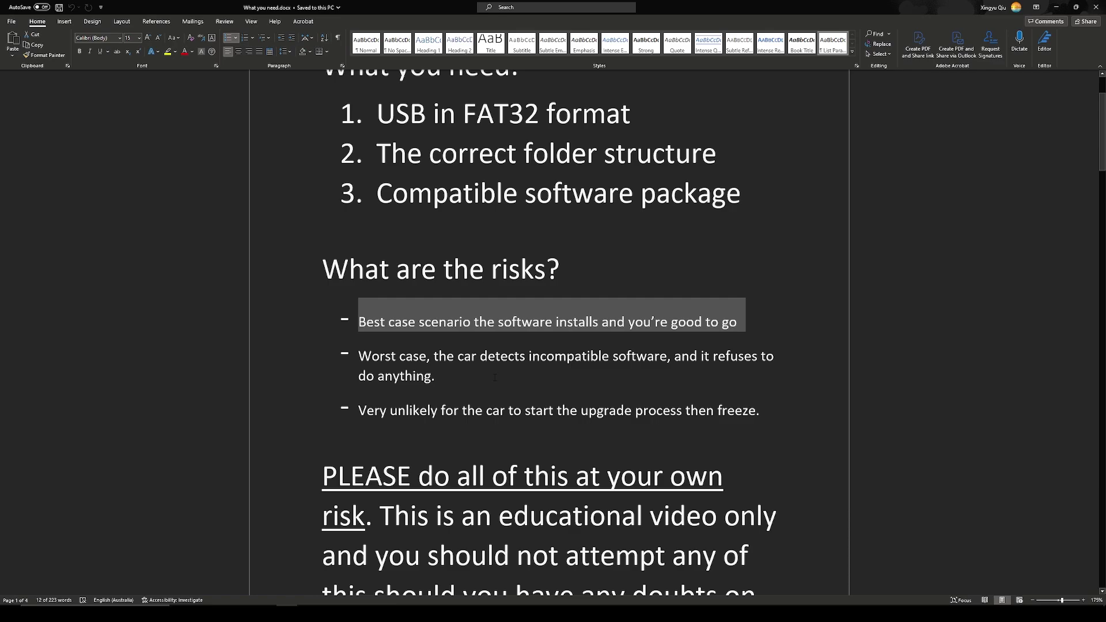
left_click(457, 372)
left_click_drag(433, 357, 666, 357)
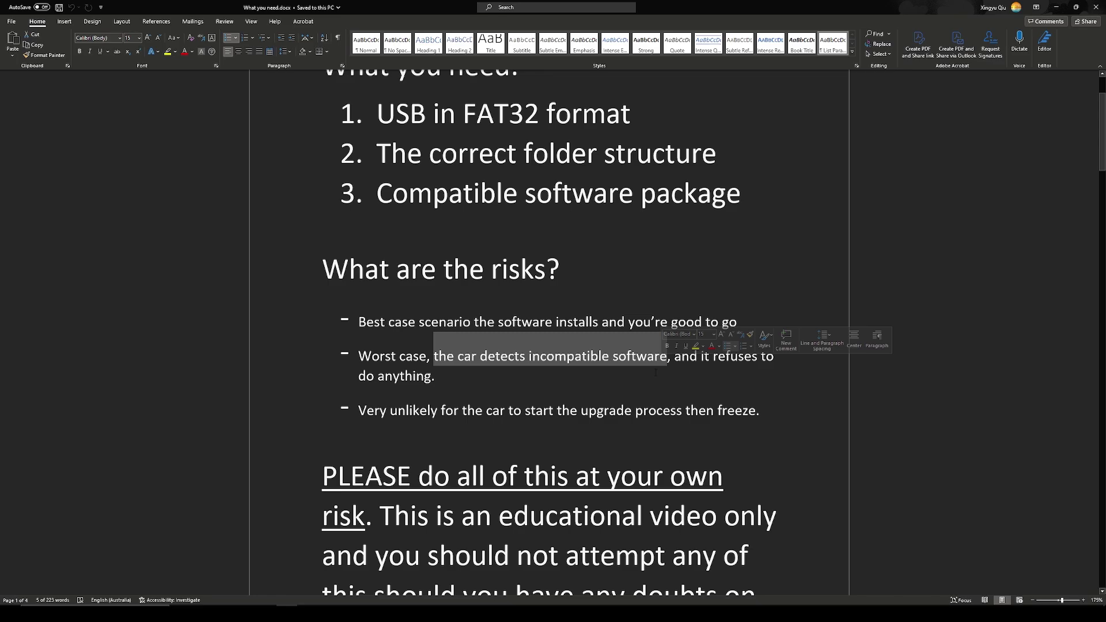
left_click(656, 373)
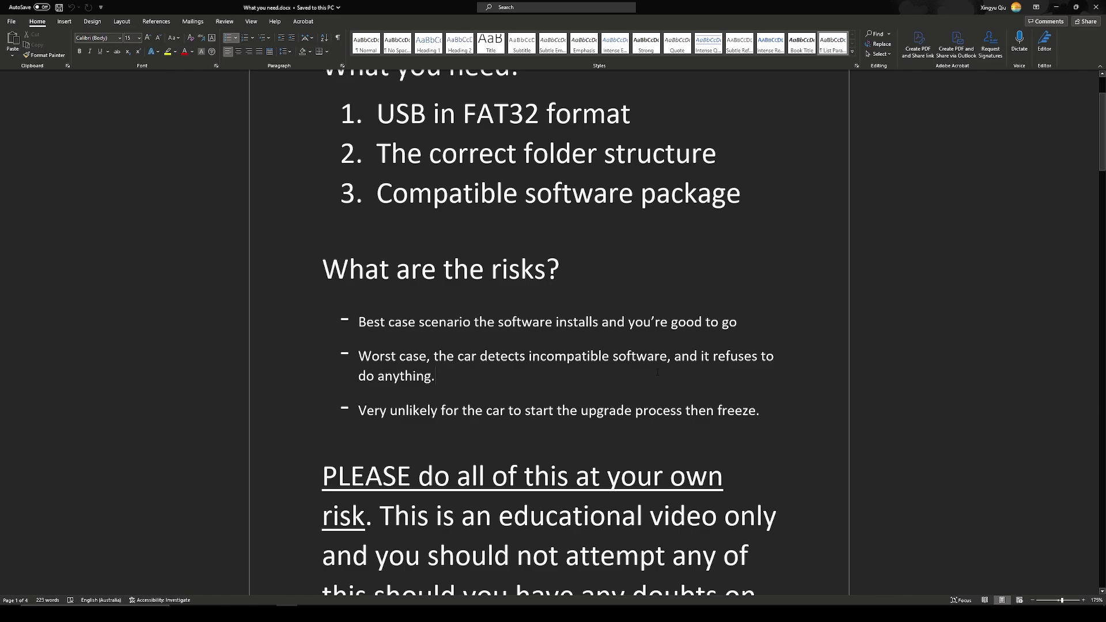
triple_click(786, 412)
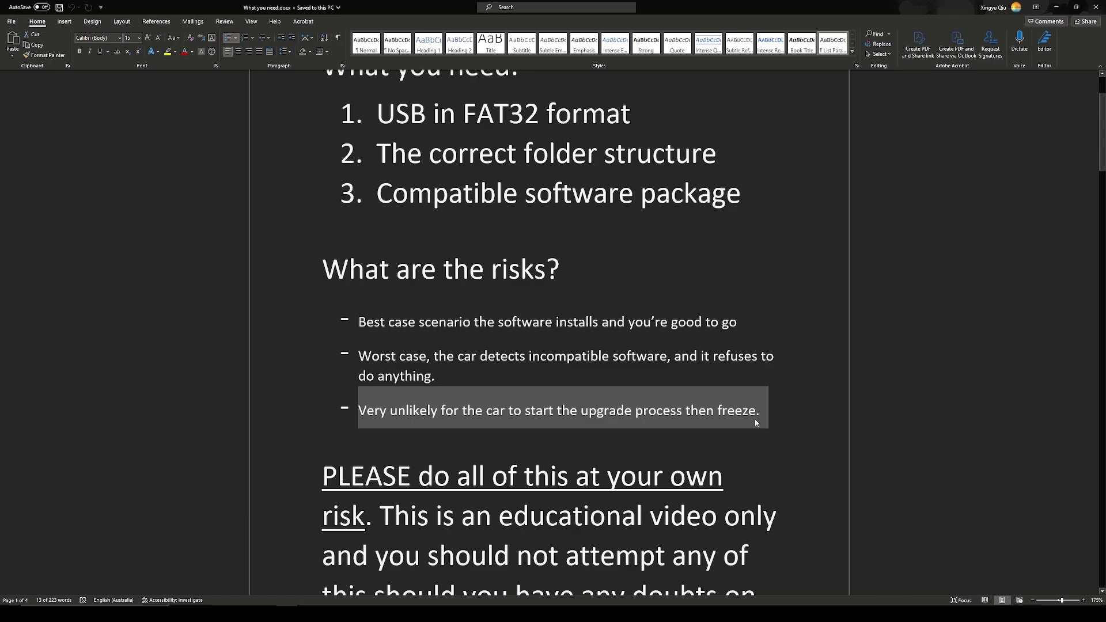
left_click(757, 423)
Highlight each disclaimer sentence, from 'PLEASE do all of this at your own risk' to 'I am not responsible'
scroll(756, 423, "down", 5)
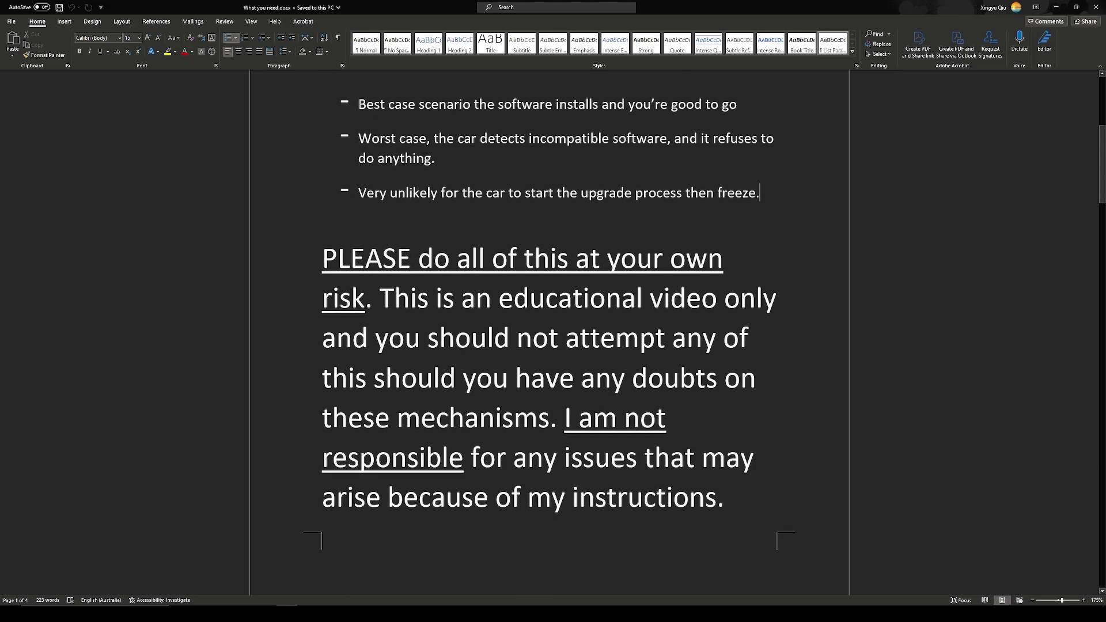
left_click_drag(319, 257, 370, 310)
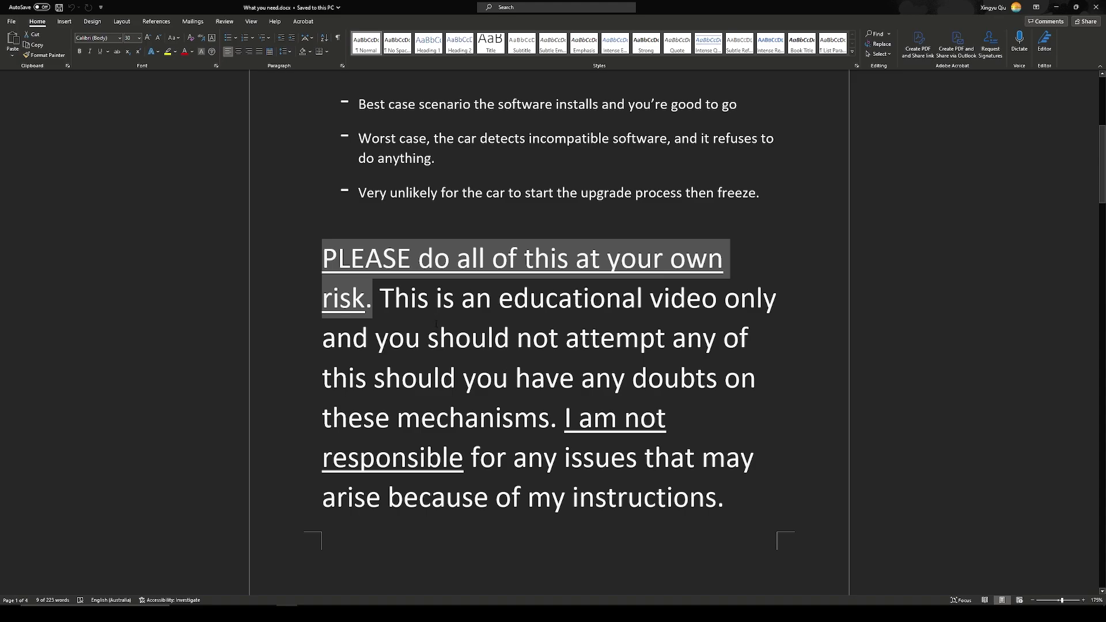
left_click_drag(381, 300, 752, 315)
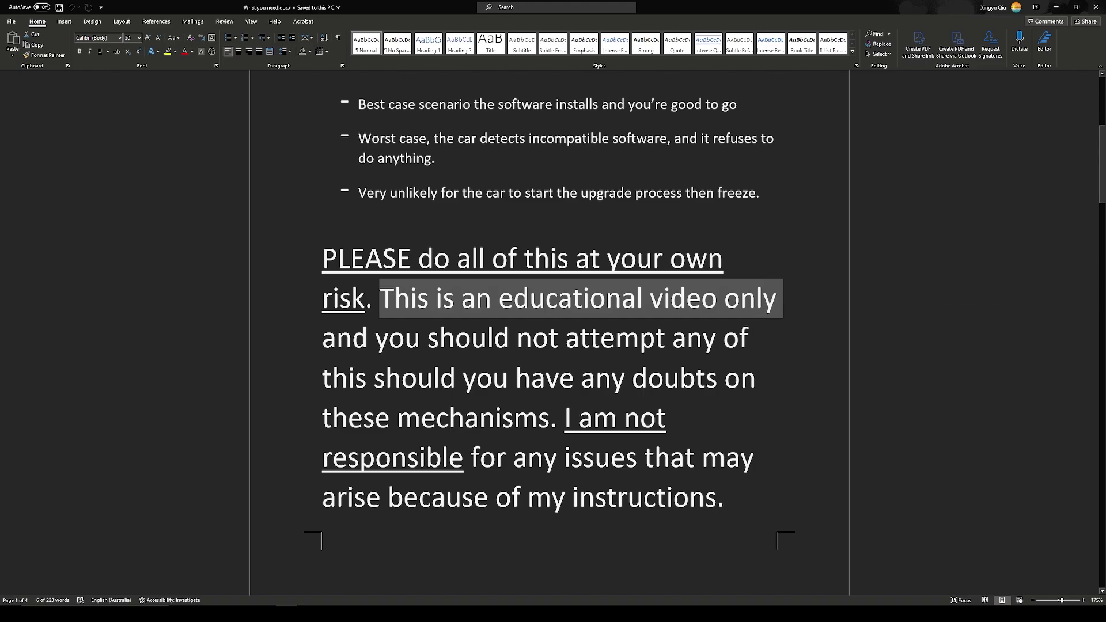
left_click_drag(322, 339, 749, 385)
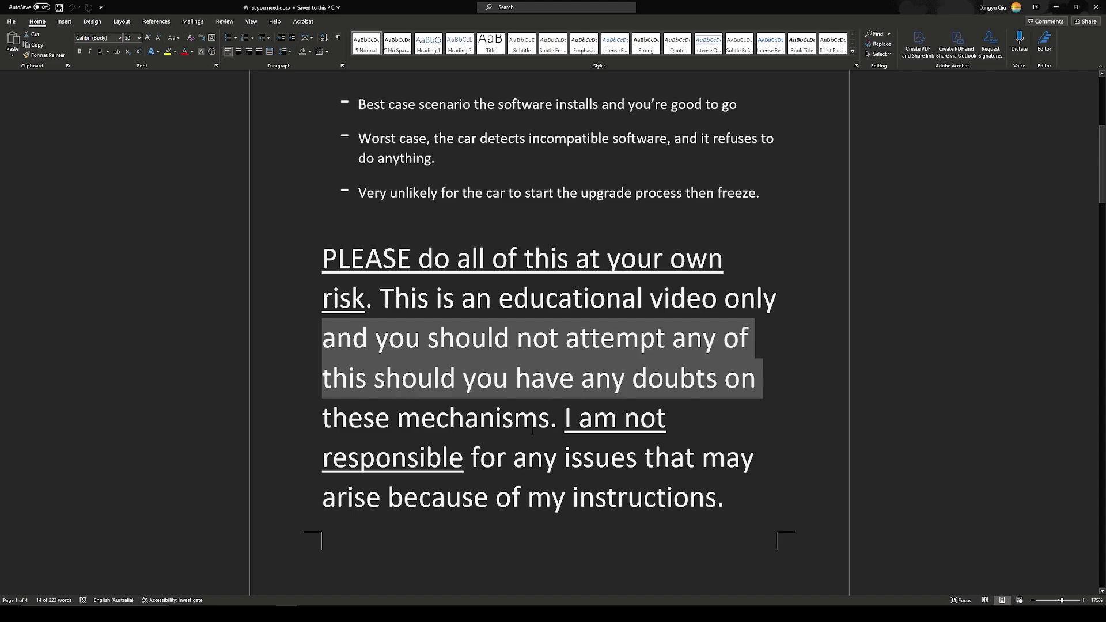
left_click_drag(570, 420, 656, 530)
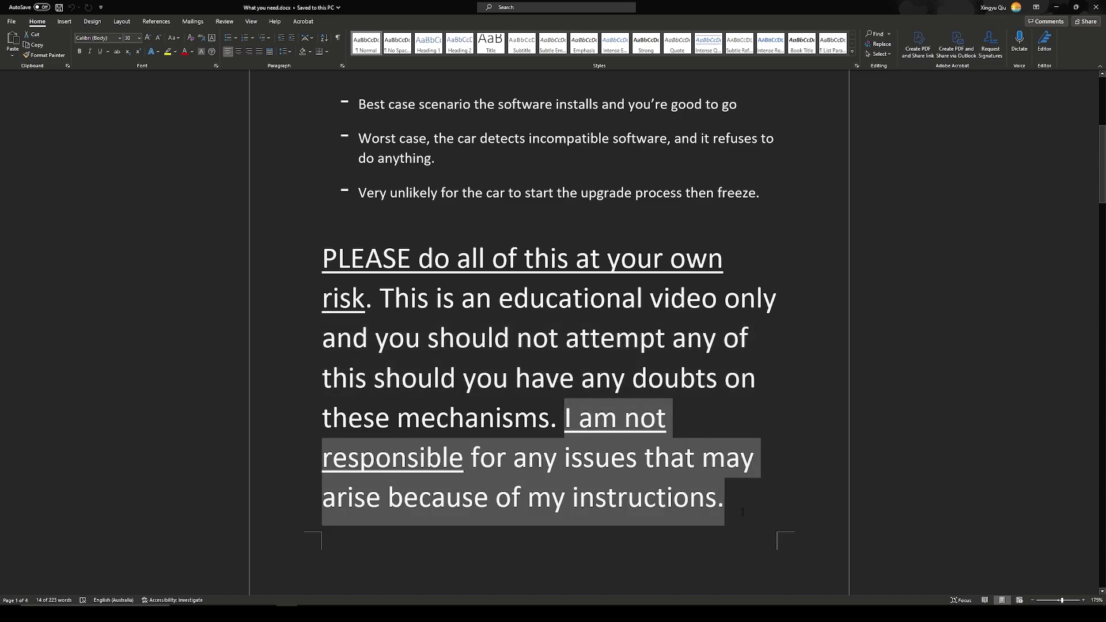
left_click(750, 504)
Highlight the USB format lines: Windows FAT32/exFAT and MAC MS-DOS(FAT) + Master Boot Record
scroll(761, 507, "down", 3)
scroll(768, 511, "down", 5)
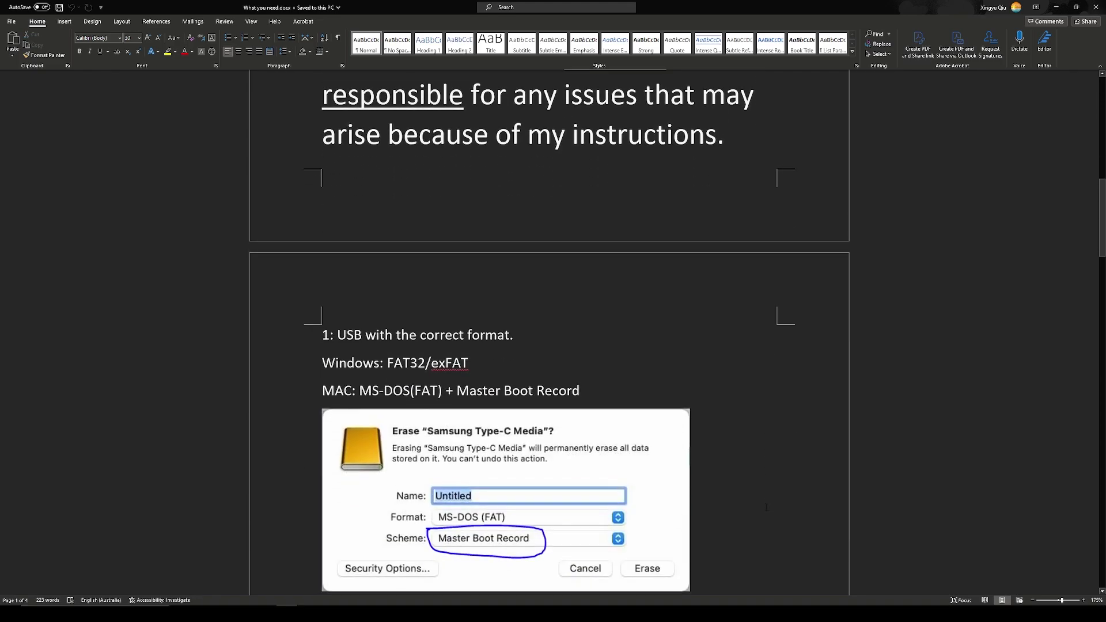
left_click_drag(318, 186, 587, 177)
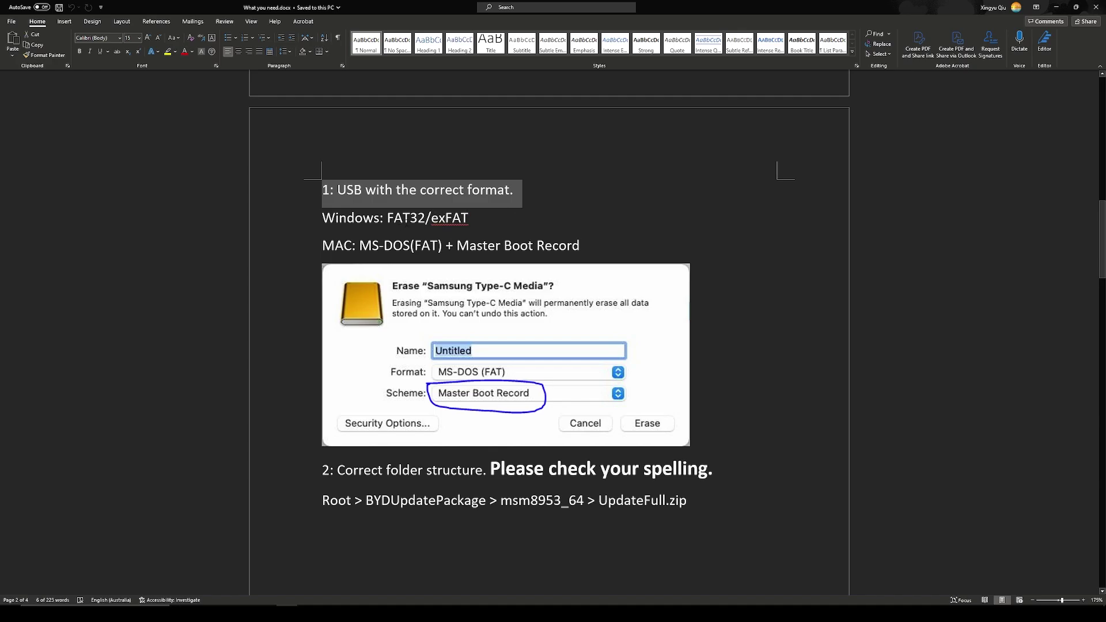
left_click_drag(321, 218, 472, 221)
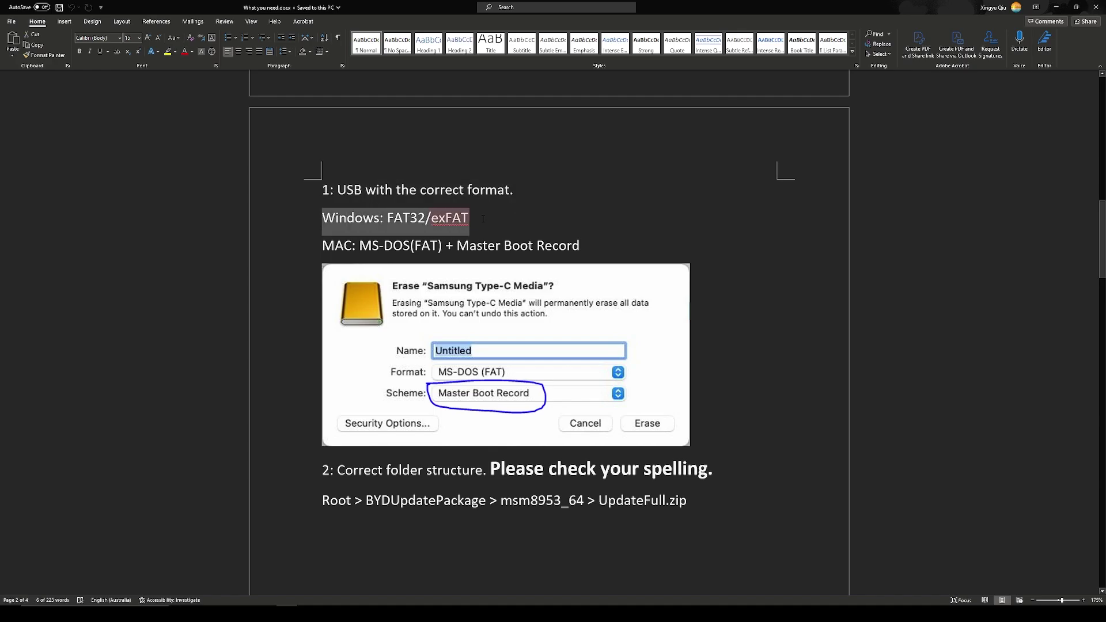
left_click(402, 218)
right_click(438, 218)
key("Escape")
left_click(510, 225)
left_click_drag(322, 246, 582, 247)
left_click(405, 245)
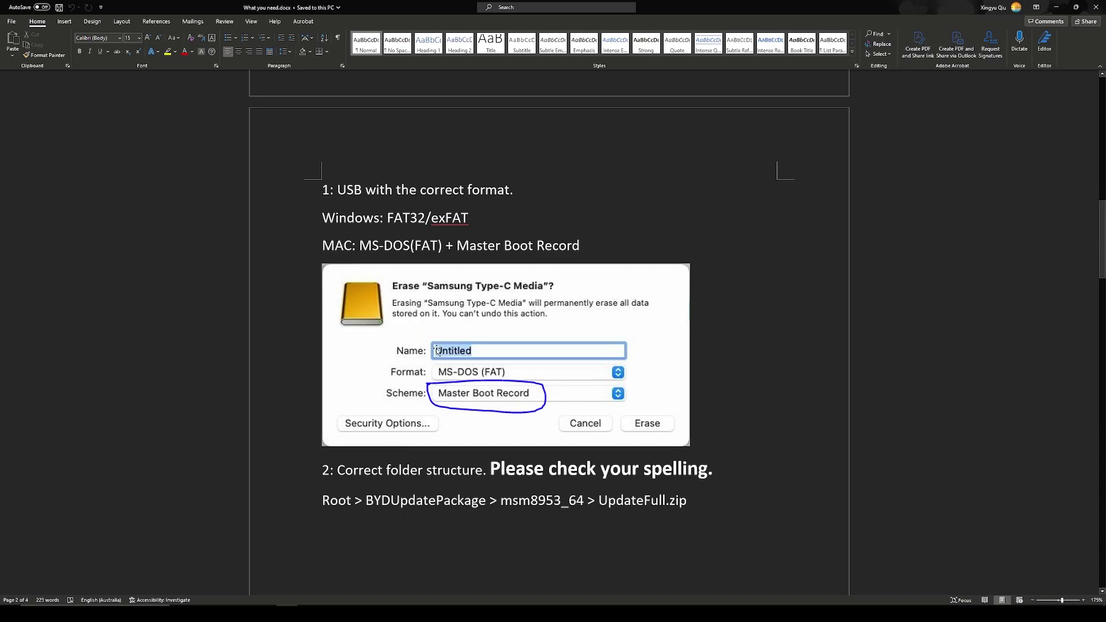
Highlight 'Please check your spelling' and each part of Root > BYDUpdatePackage > msm8953_64 > UpdateFull.zip
scroll(445, 334, "down", 3)
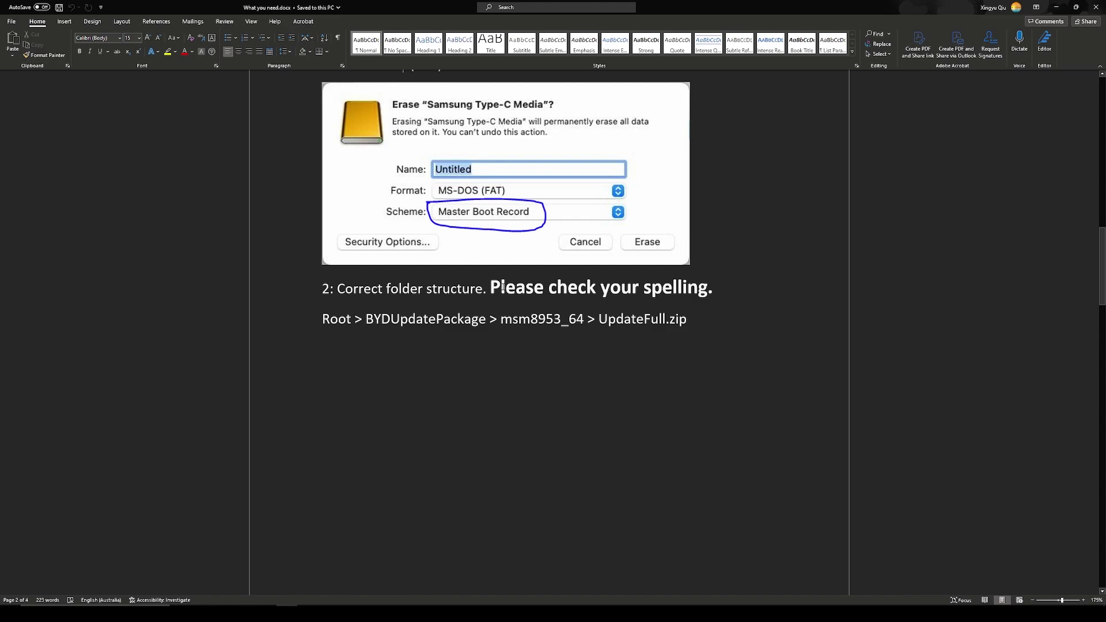
left_click_drag(490, 288, 708, 289)
key("ctrl+shift+Right")
key("Right")
key("Right")
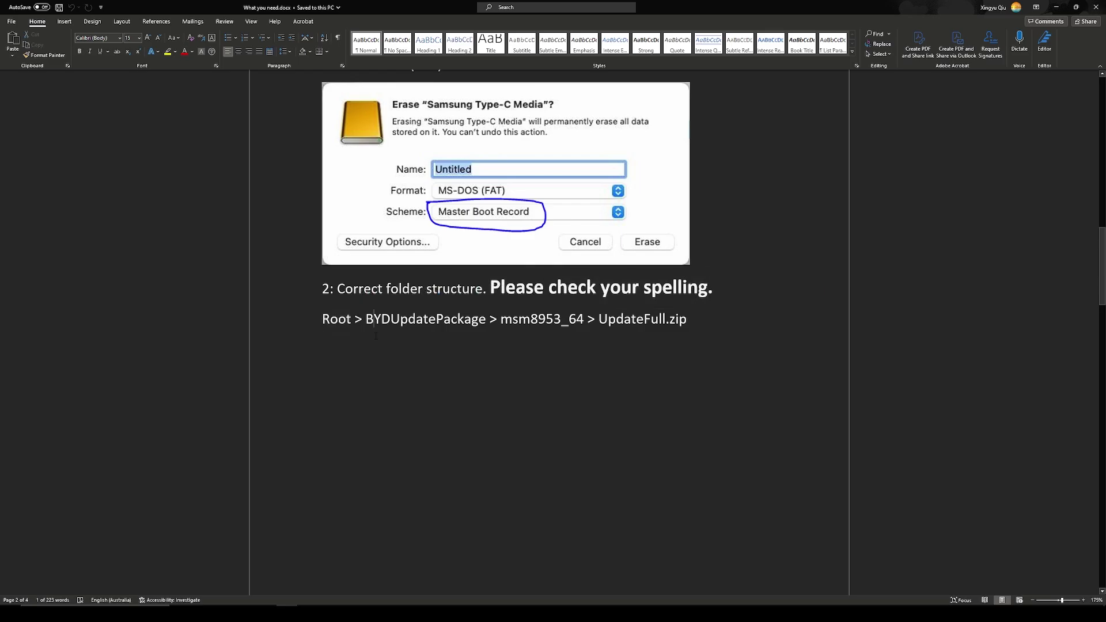
key("shift+Right")
key("shift+Right")
key("shift+Right")
key("shift+Right")
key("shift+Right")
key("shift+Right")
key("shift+Right")
key("shift+Right")
key("shift+Right")
key("shift+Right")
key("shift+Right")
key("shift+Right")
key("shift+Right")
key("shift+Right")
key("shift+Right")
key("shift+Right")
key("shift+Right")
key("shift+Right")
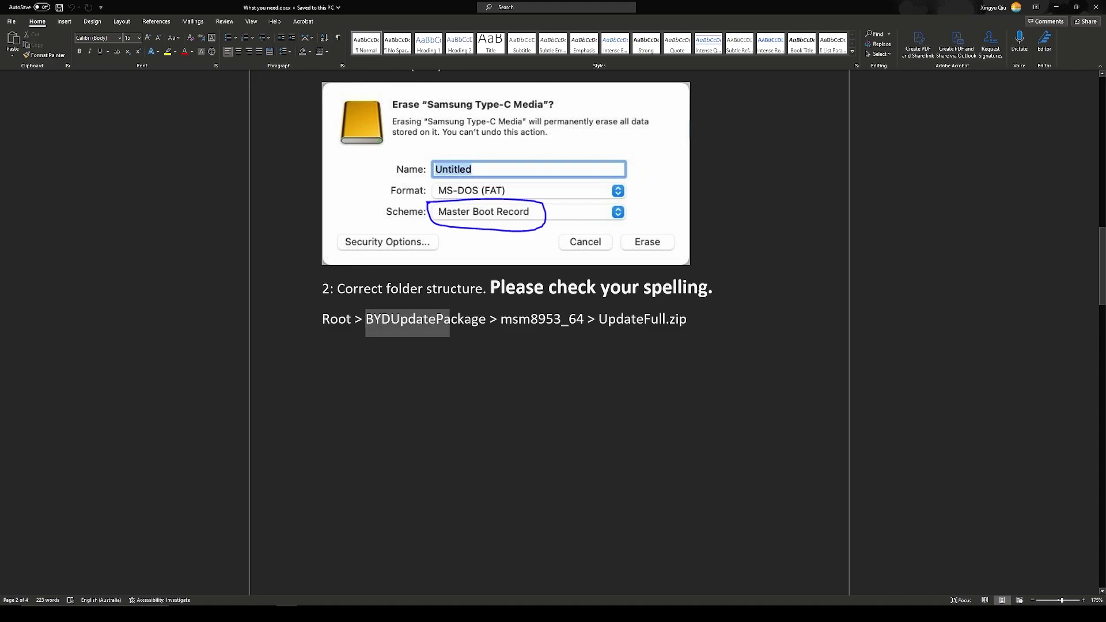
key("shift+Left")
key("shift+Left")
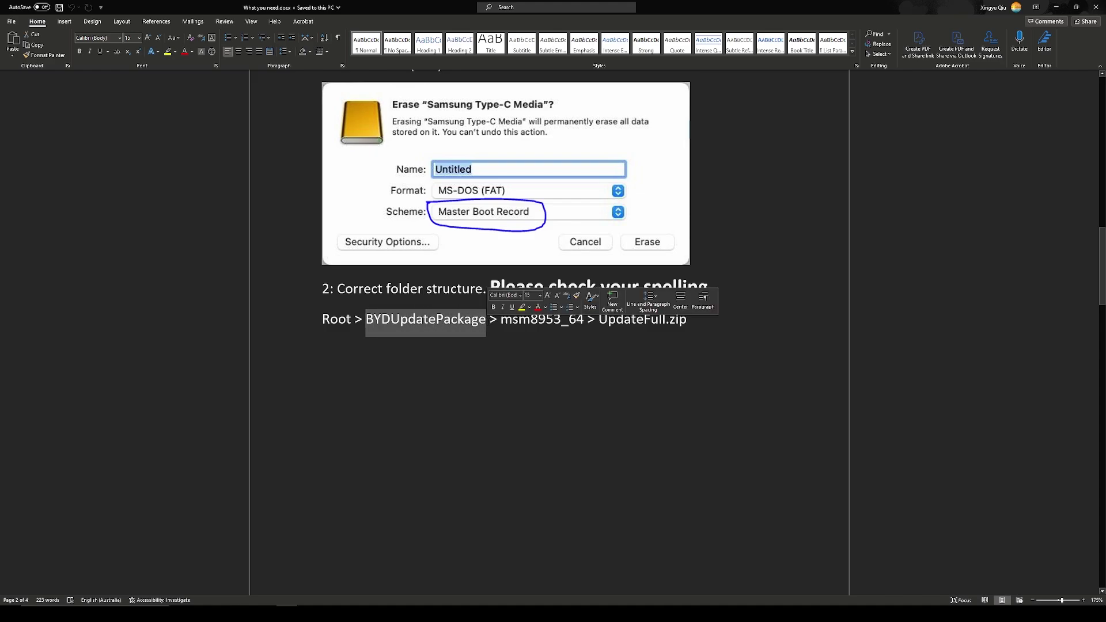
left_click(478, 318)
key("Right")
key("Right")
key("Right")
key("Right")
key("shift+Right")
key("shift+Right")
key("shift+Right")
key("shift+Right")
key("shift+Right")
key("shift+Right")
key("shift+Right")
key("shift+Right")
key("shift+Right")
key("shift+Right")
key("shift+Right")
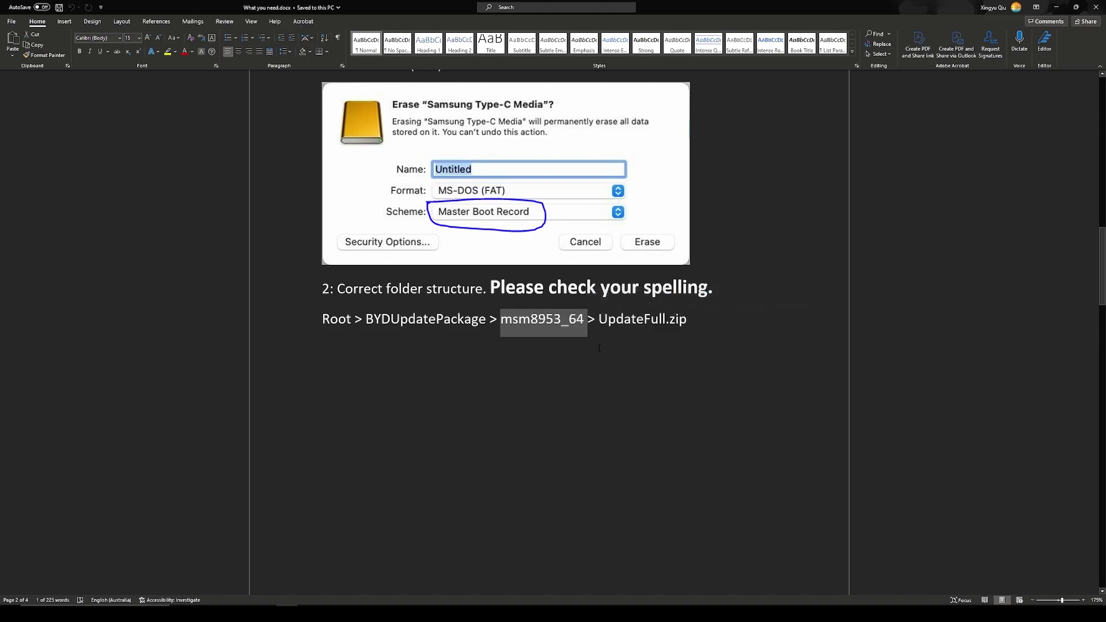
left_click(599, 349)
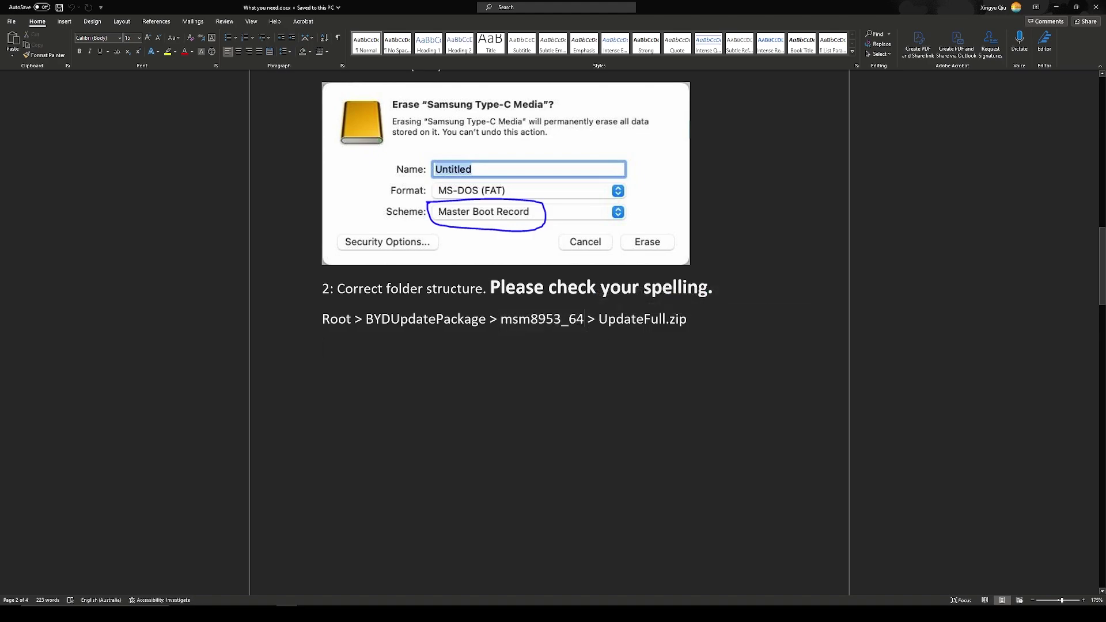
double_click(584, 318)
mouse_move(598, 319)
left_mouse_down()
mouse_move(714, 321)
mouse_move(599, 319)
left_mouse_up()
left_click(727, 371)
scroll(618, 370, "down", 8)
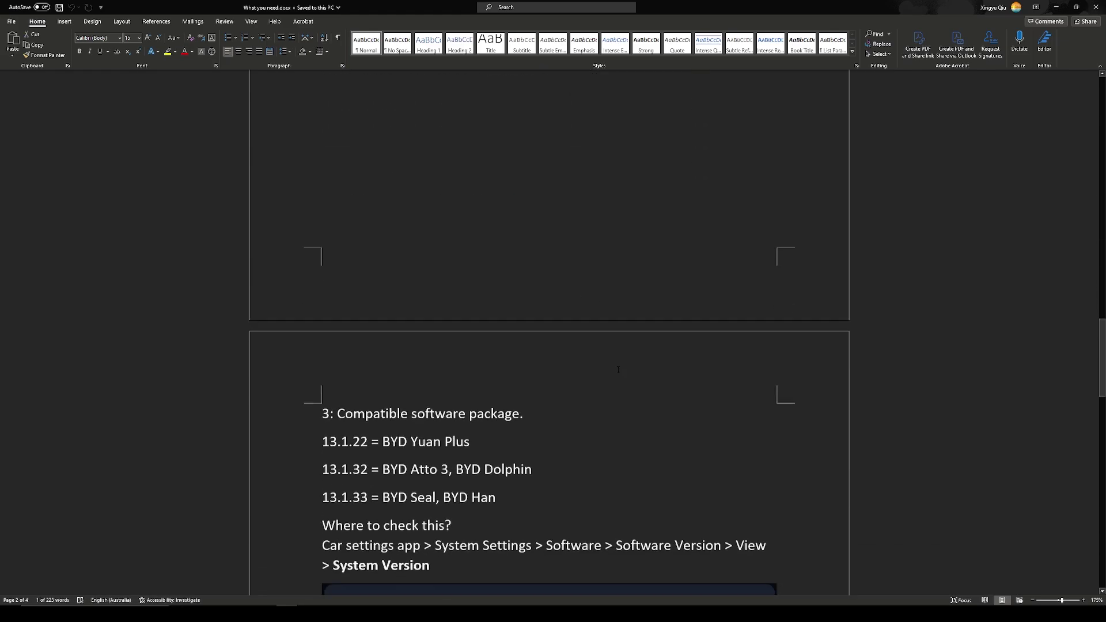
scroll(618, 370, "down", 3)
left_click_drag(337, 215, 533, 217)
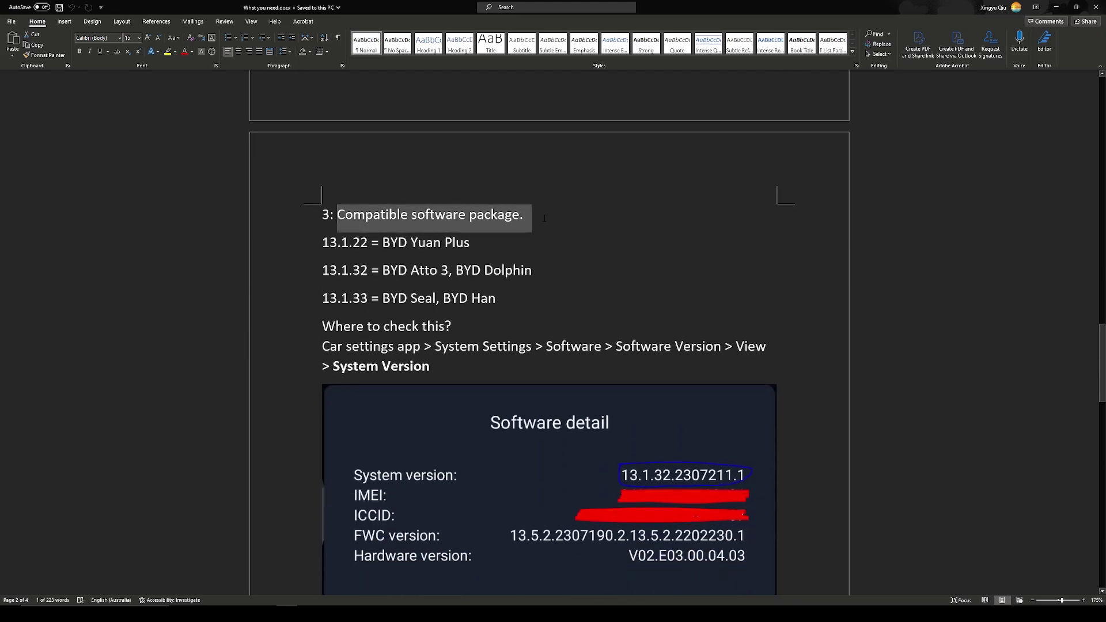
left_click(553, 246)
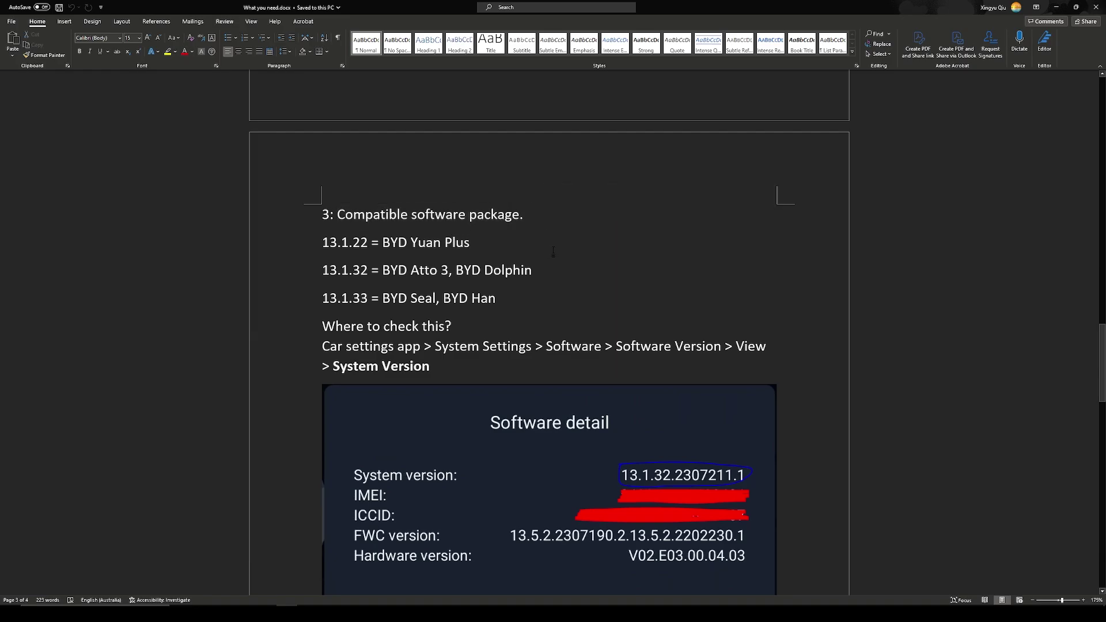
scroll(552, 414, "down", 2)
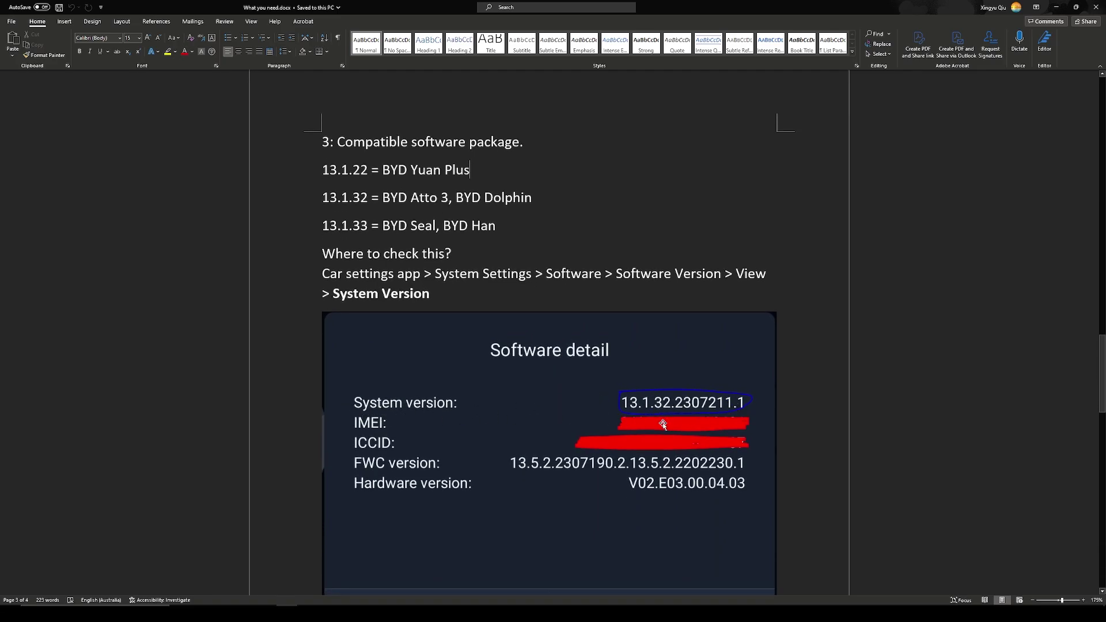
key("shift+Right")
key("shift+Right")
key("shift+Right")
key("shift+Right")
key("shift+Right")
key("shift+Right")
key("shift+Right")
key("shift+Right")
key("shift+Right")
key("shift+Right")
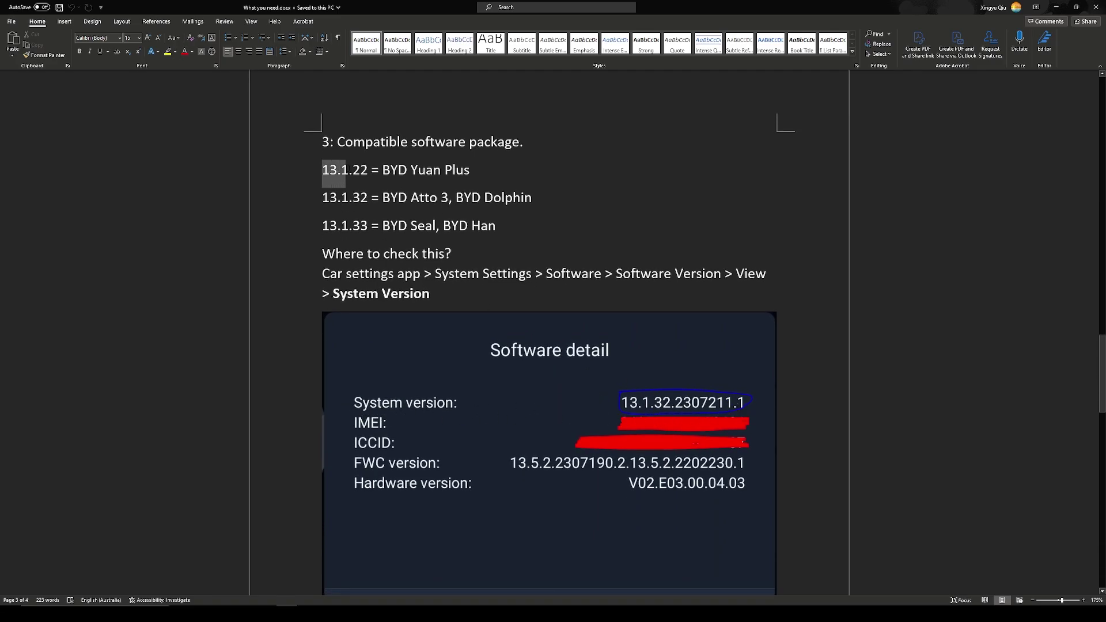
key("Right")
key("shift+Right")
key("shift+End")
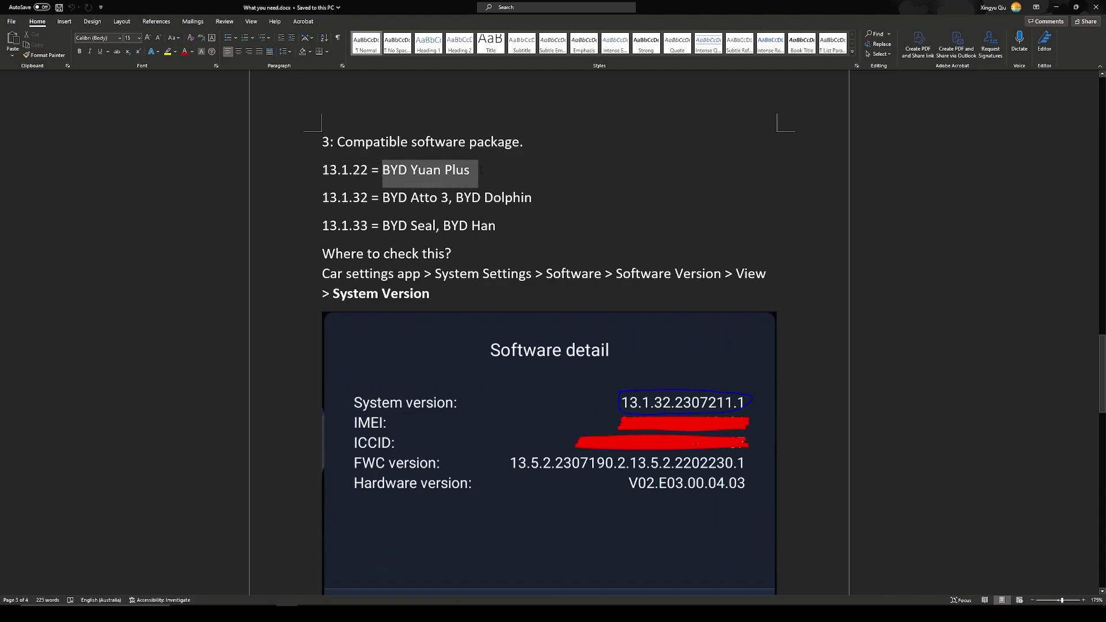
left_click(511, 176)
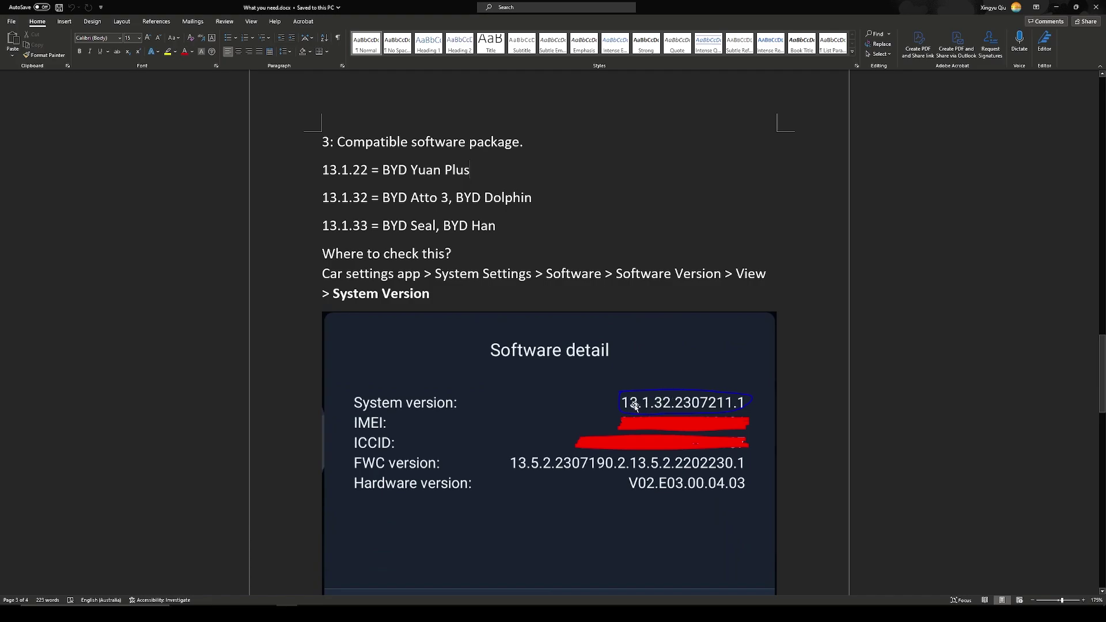
left_click_drag(320, 171, 494, 175)
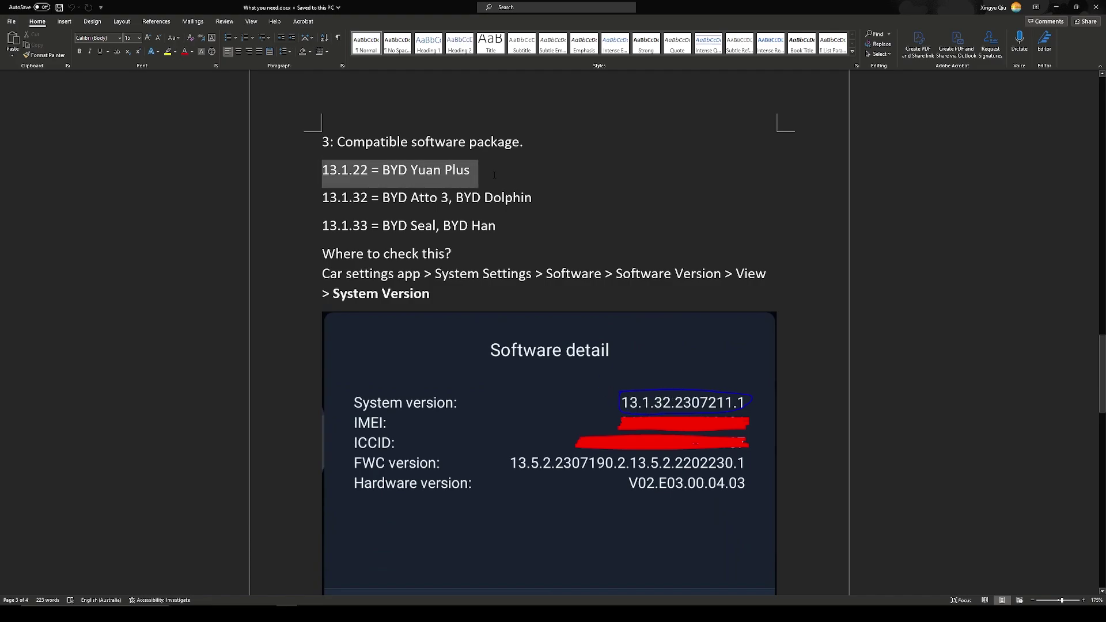
left_click(493, 175)
left_click_drag(321, 171, 371, 172)
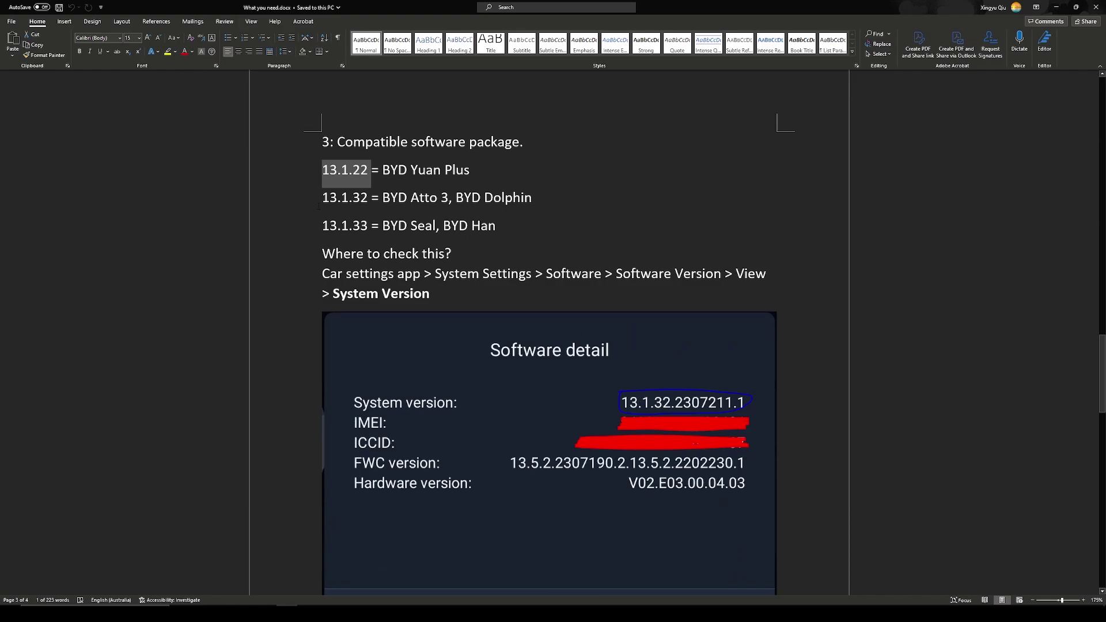
left_click(323, 198)
key("shift+Right")
key("shift+Right")
key("shift+Right")
key("shift+Right")
key("shift+Right")
key("shift+Right")
key("shift+Right")
key("shift+Right")
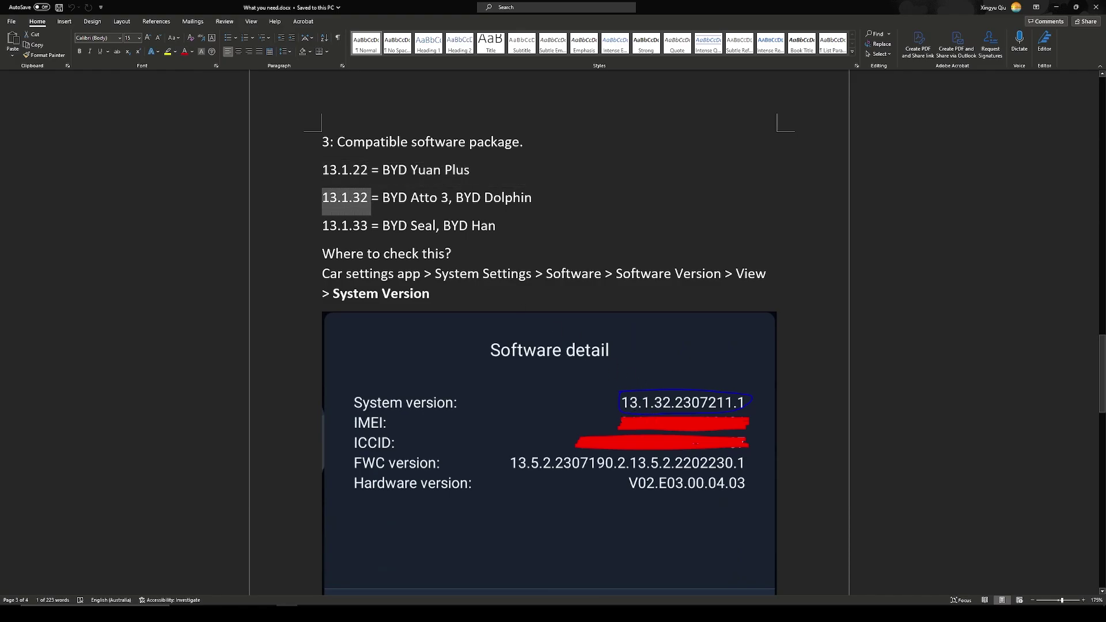
left_click_drag(382, 197, 531, 196)
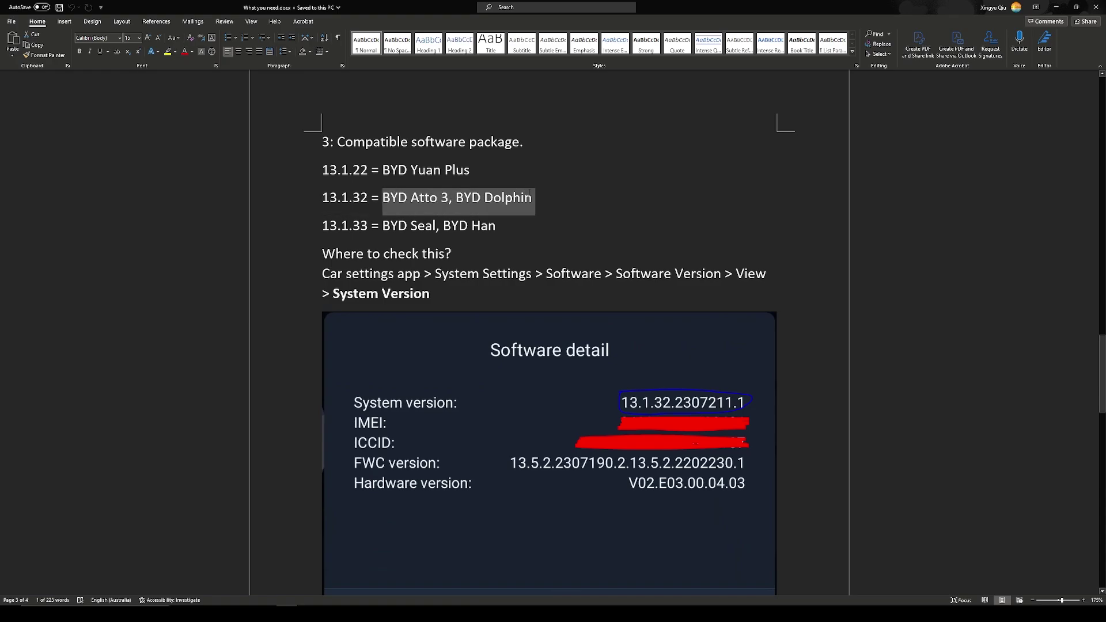
left_click(539, 198)
left_click_drag(382, 226, 436, 226)
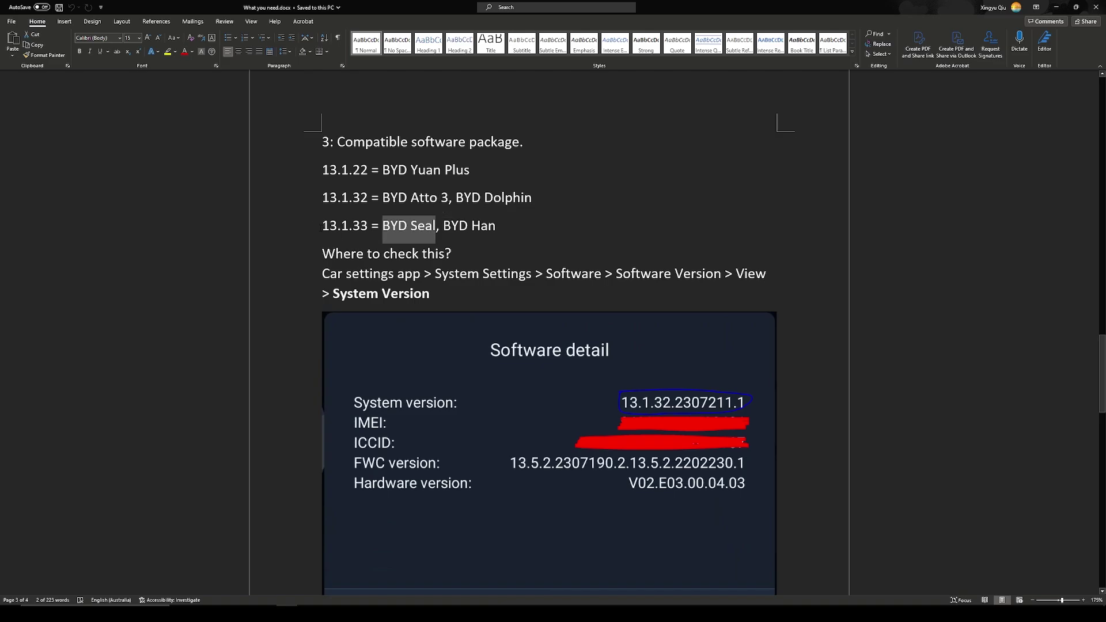
left_click_drag(322, 226, 368, 226)
left_click(460, 228)
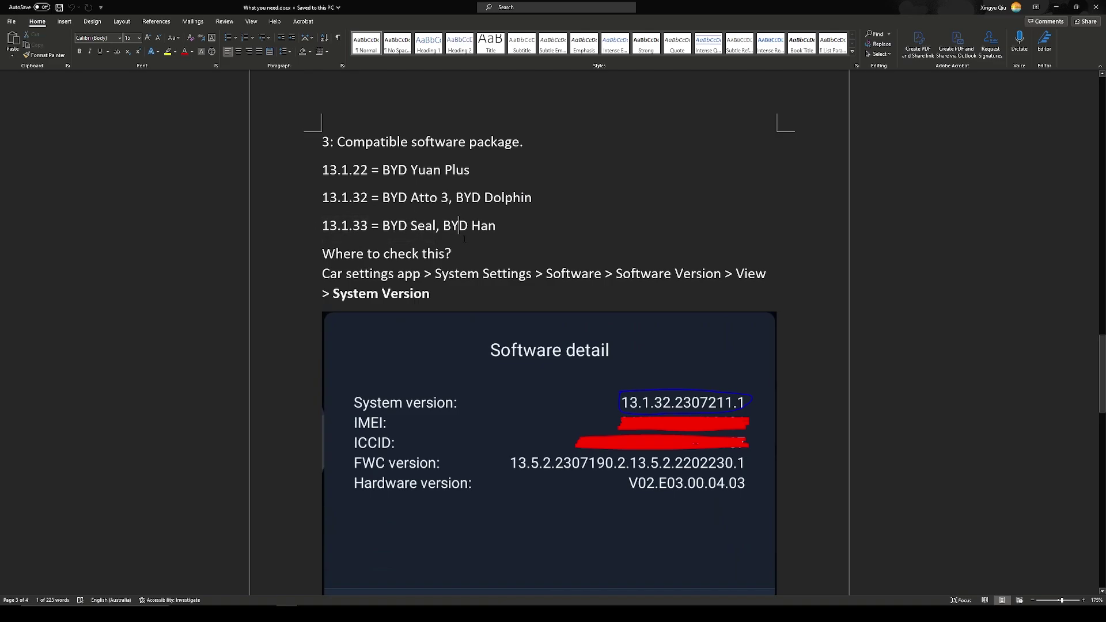
left_click_drag(496, 226, 443, 225)
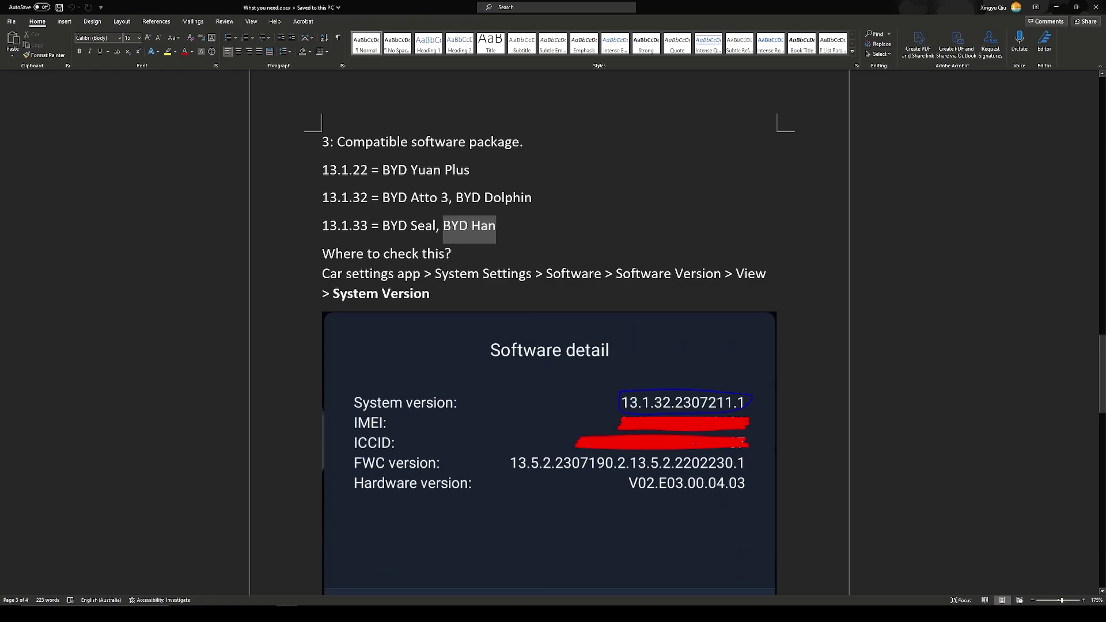
left_click(471, 260)
scroll(663, 455, "down", 2)
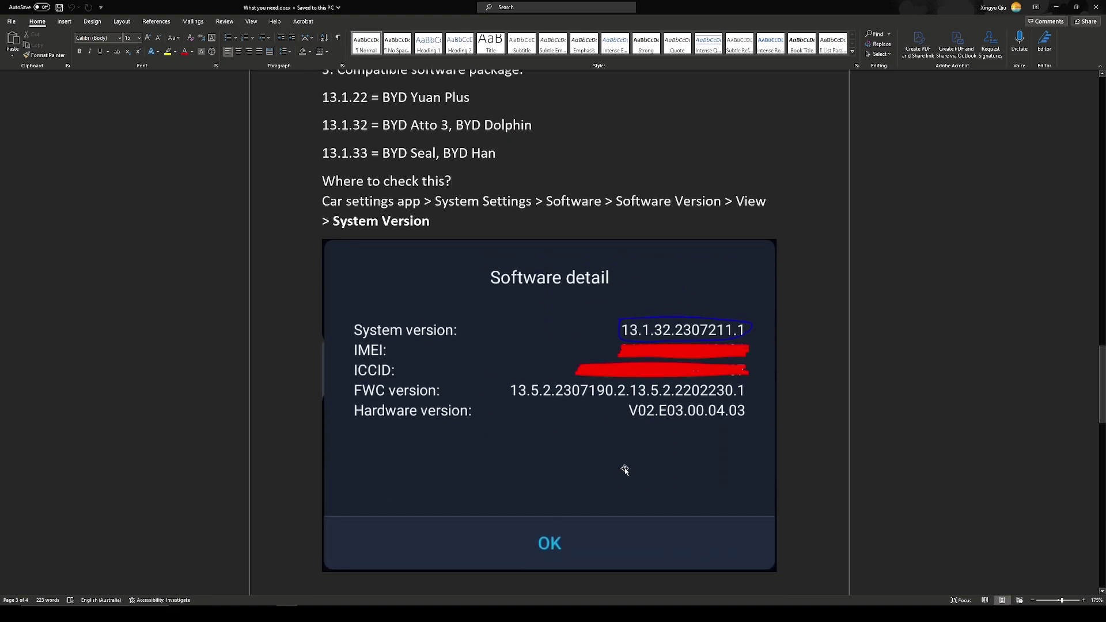
left_click_drag(322, 201, 725, 201)
left_click(430, 222)
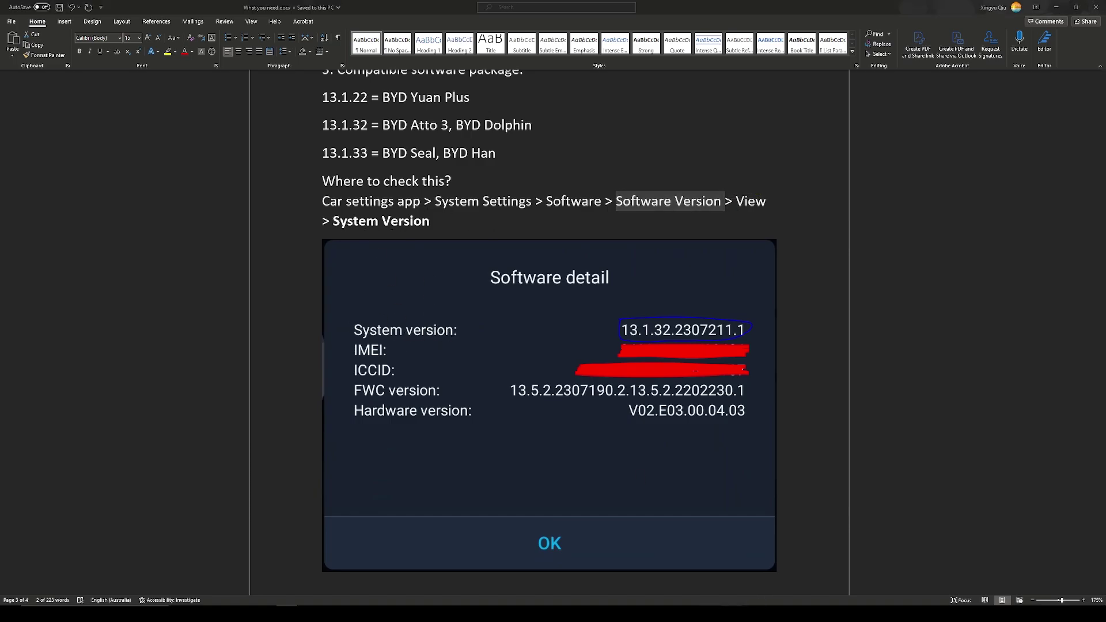
Switch to the mirrored BYD infotainment screen and show the Software page of System Settings
key("alt+Tab")
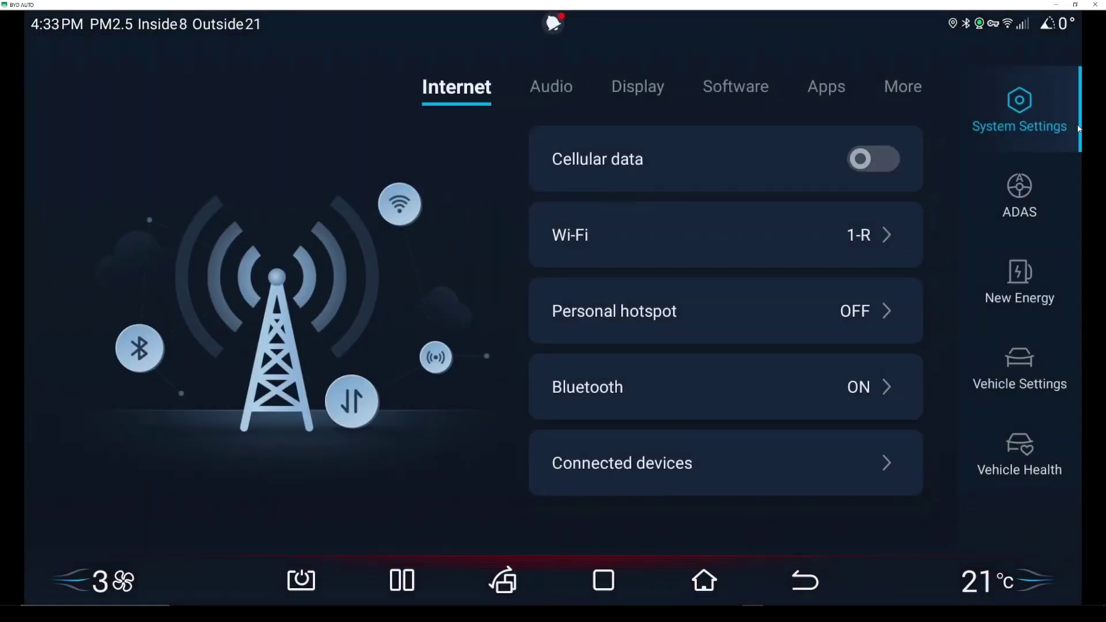
left_click(741, 91)
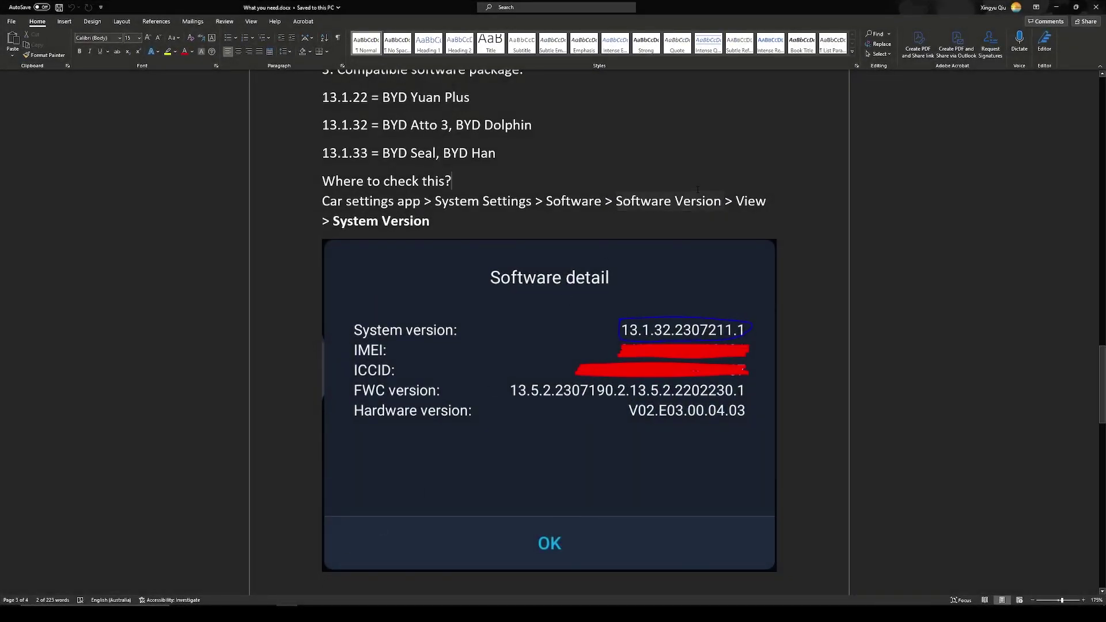
Replace 'Version' with 'detail' in the settings path line, then scroll to section 3a
left_click_drag(675, 201, 722, 201)
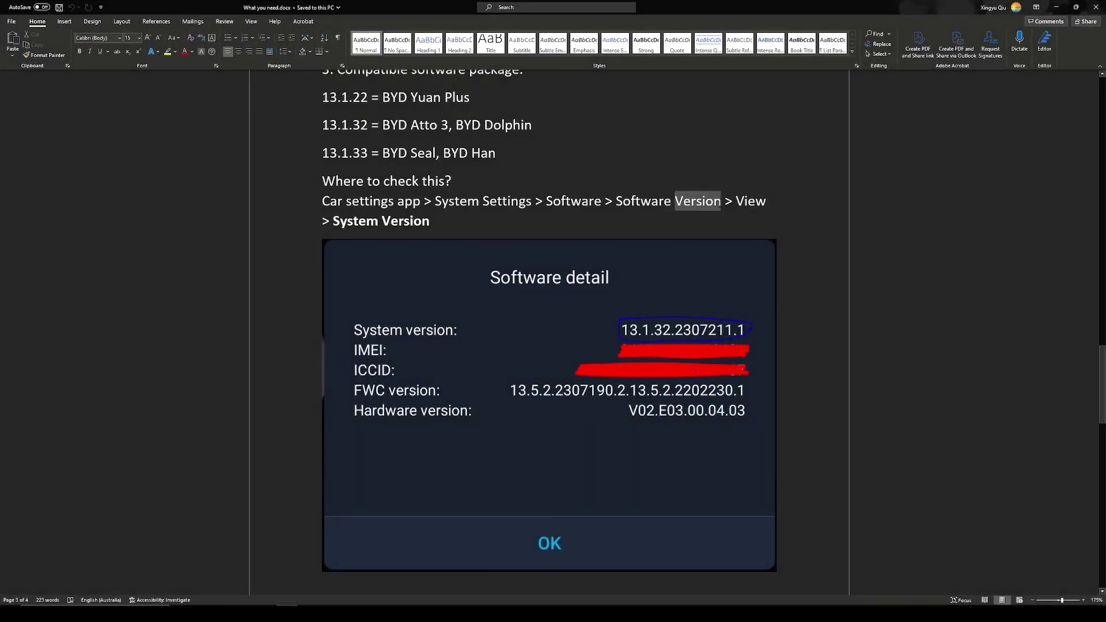
type("detail")
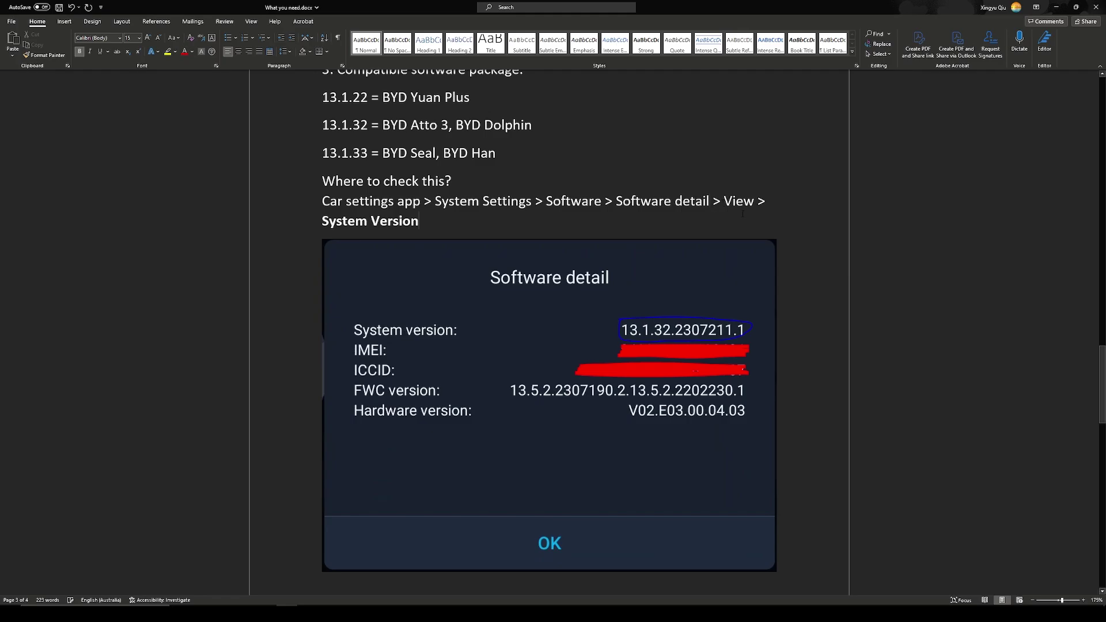
scroll(703, 242, "down", 8)
scroll(677, 263, "down", 4)
left_click_drag(570, 167, 312, 157)
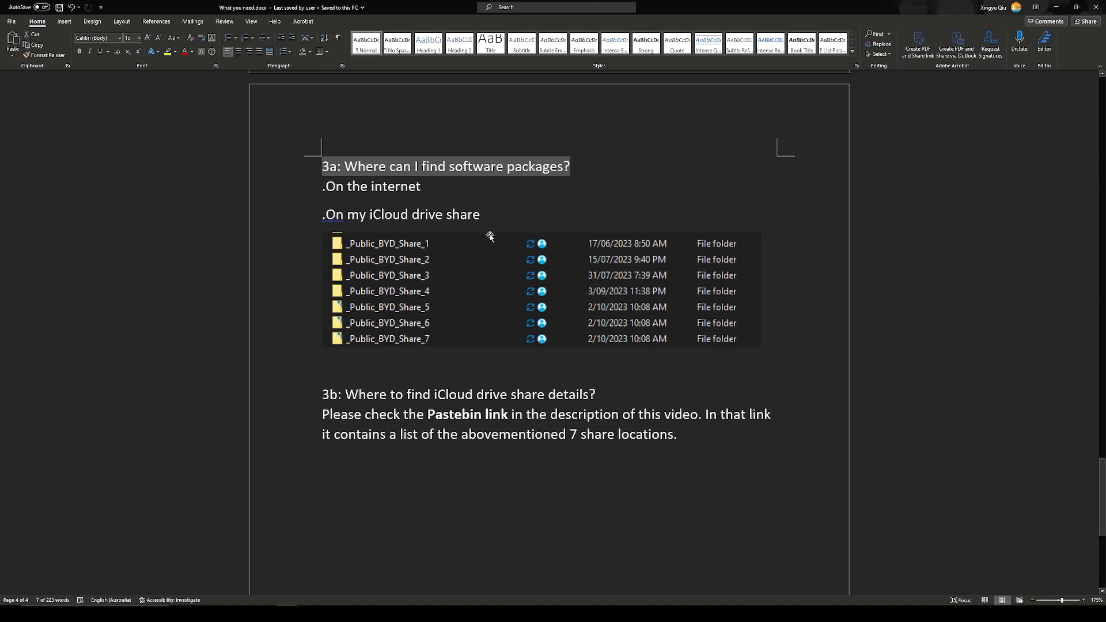
Highlight the '.On the internet' and '.On my iCloud drive share' lines in section 3a
left_click(421, 186)
left_click(254, 183)
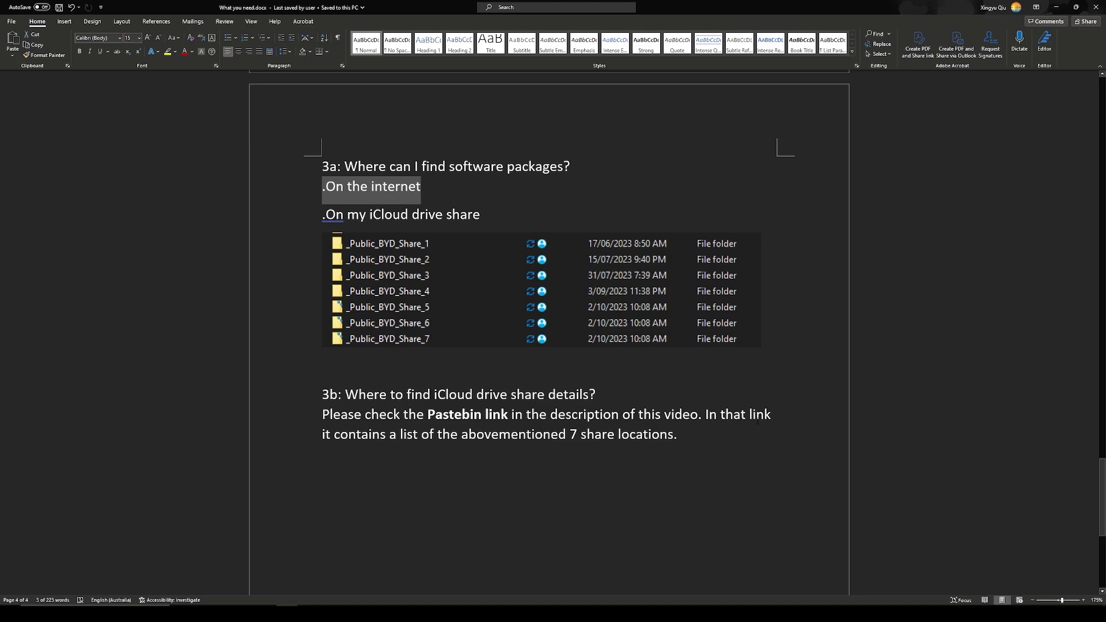
left_click(300, 214)
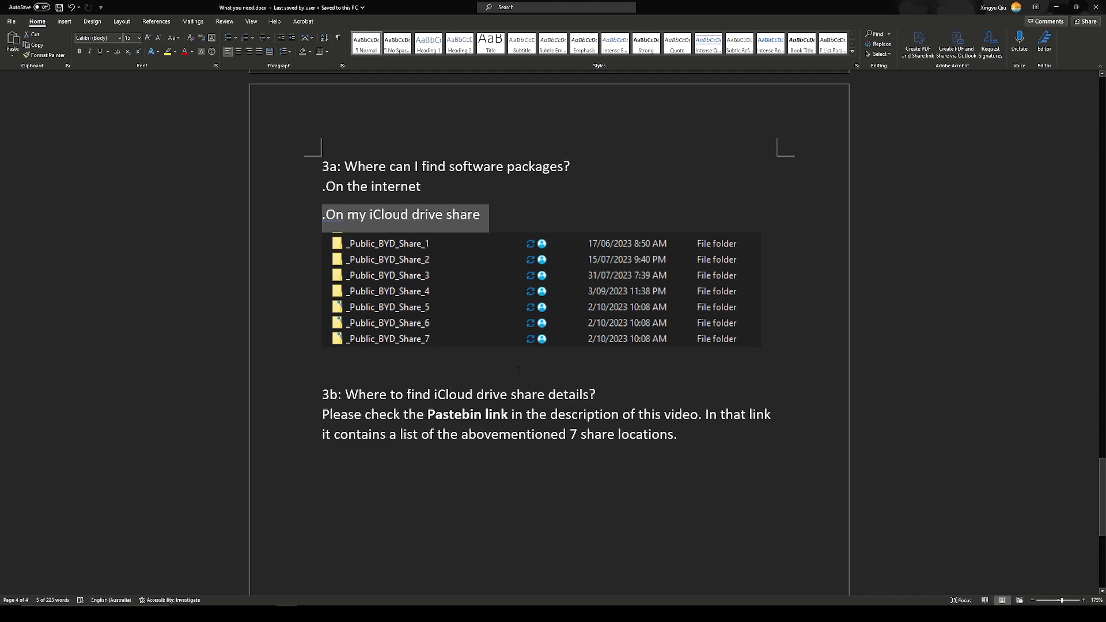
left_click(468, 363)
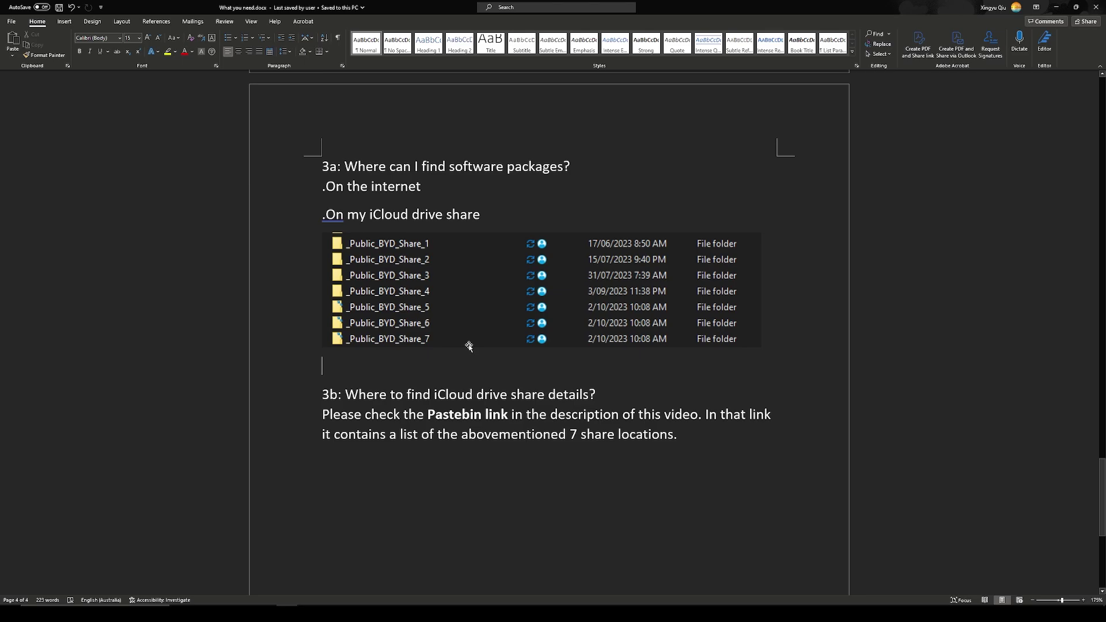
scroll(475, 348, "down", 3)
scroll(489, 353, "up", 3)
scroll(499, 352, "down", 3)
scroll(499, 352, "up", 3)
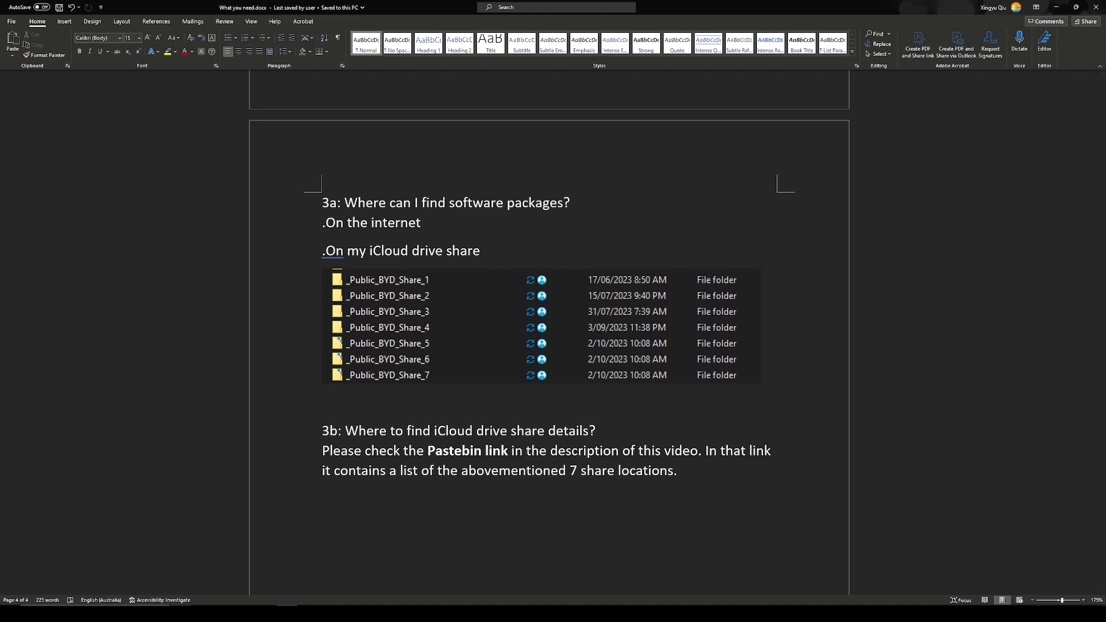
In File Explorer, open USB Drive (I:) and show its folders as a list
key("alt+Tab")
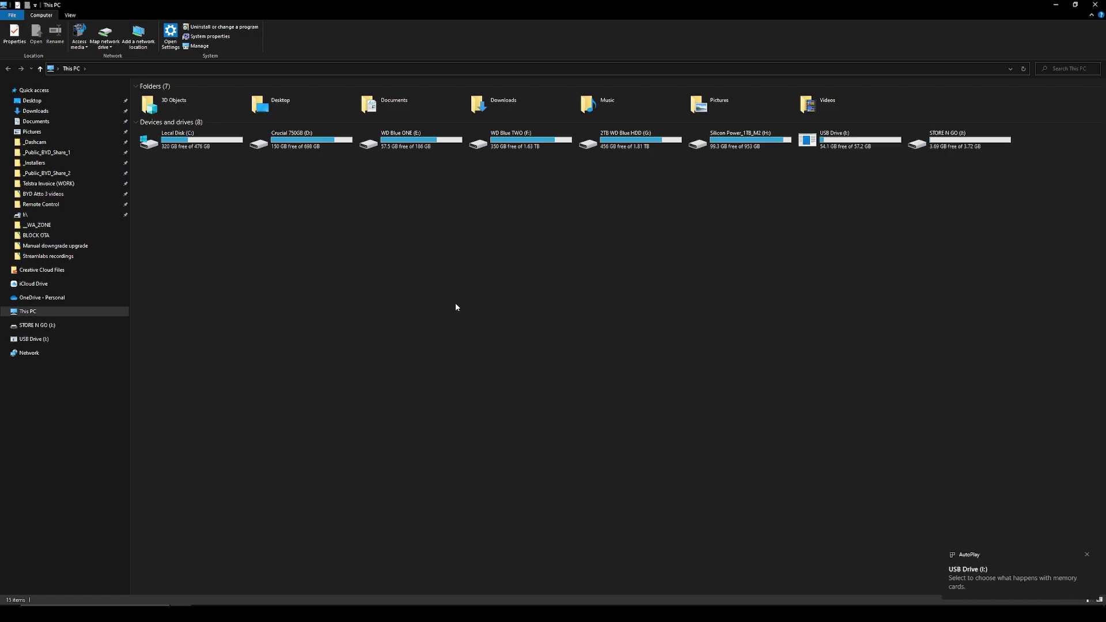
left_click(950, 143)
double_click(847, 141)
right_click(524, 255)
mouse_move(536, 265)
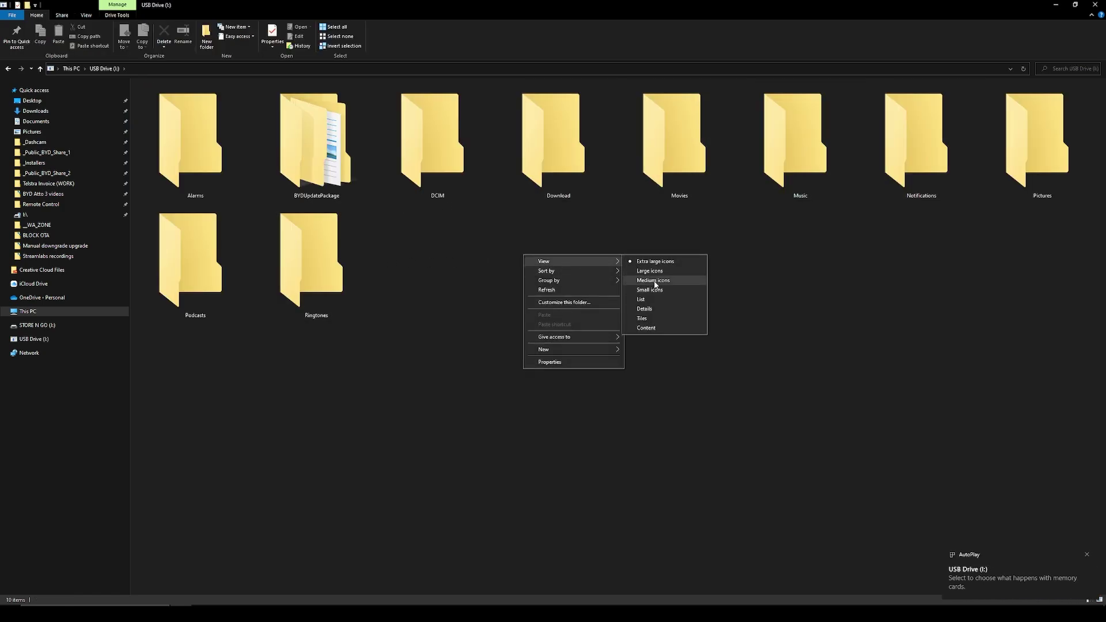
left_click(657, 299)
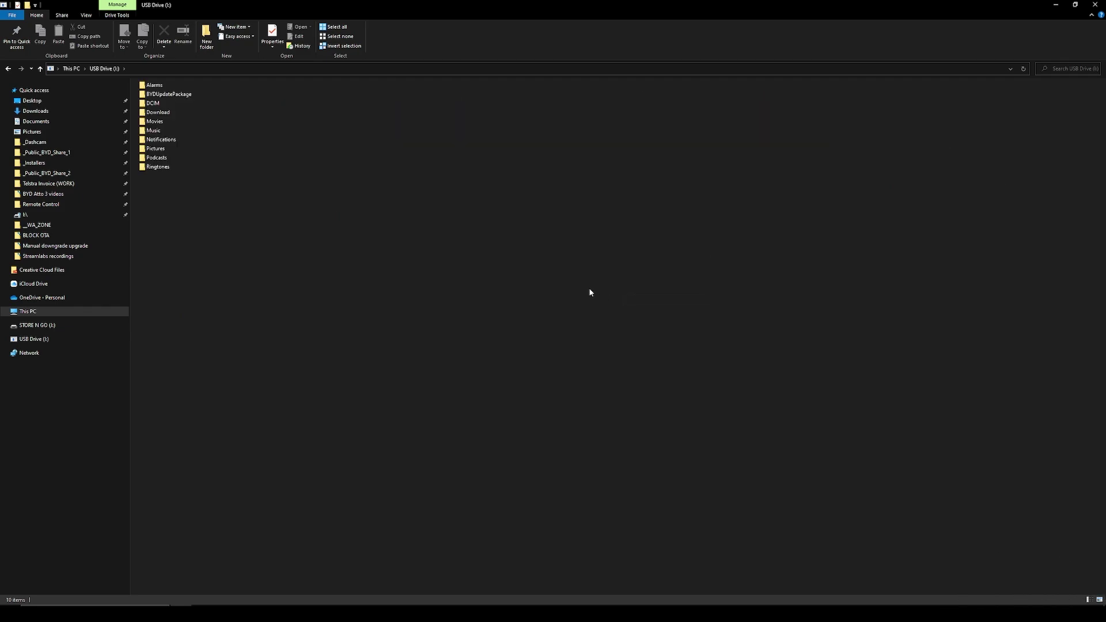
Format USB Drive (I:) from This PC, confirming the data erase
key("BackSpace")
right_click(830, 140)
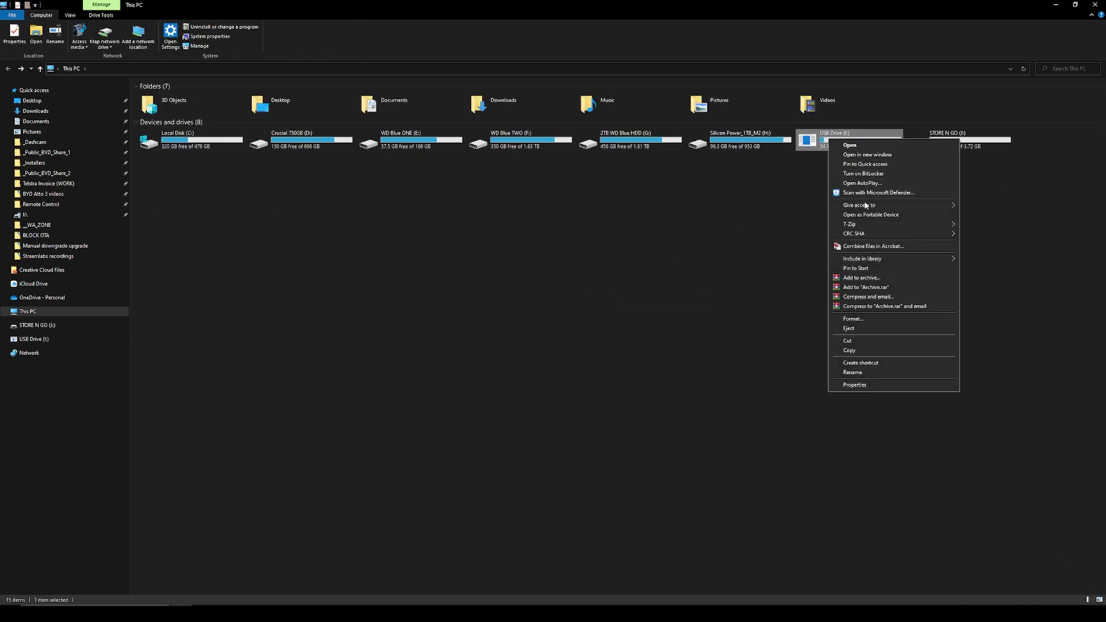
left_click(853, 318)
left_click(91, 306)
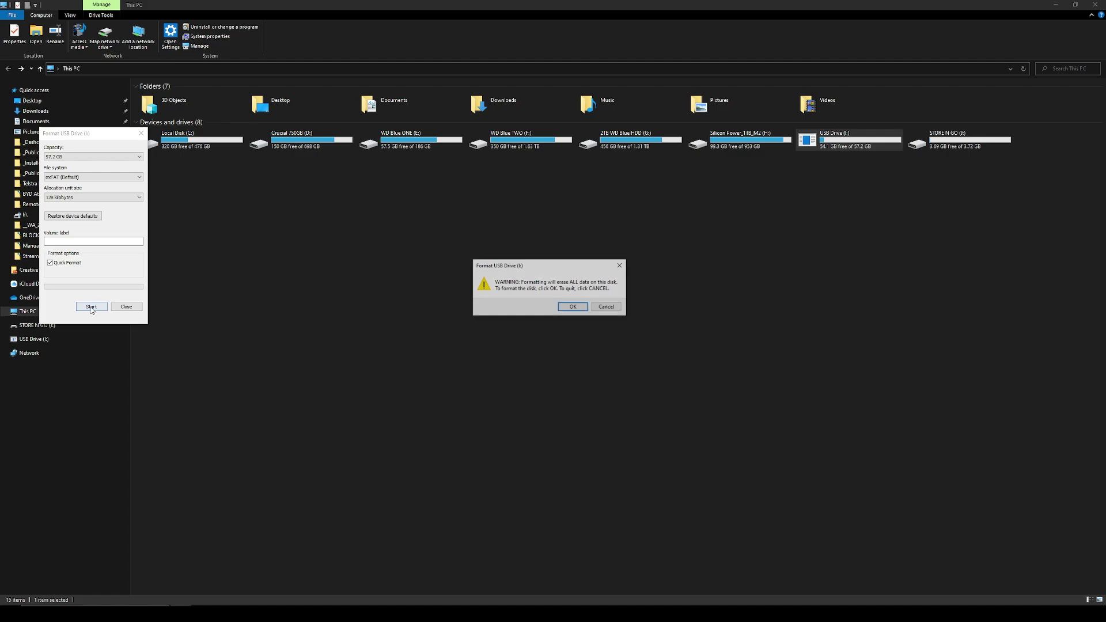
left_click(570, 306)
left_click(604, 306)
key("Escape")
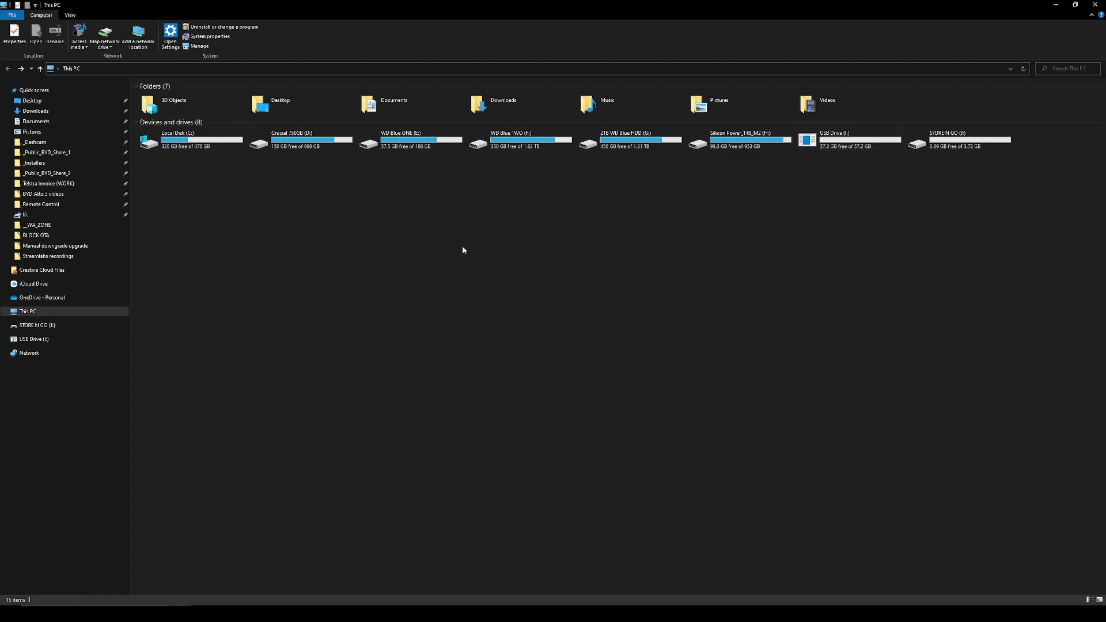
Open _Public_BYD_Share_1 and switch its view to Details
left_click(75, 153)
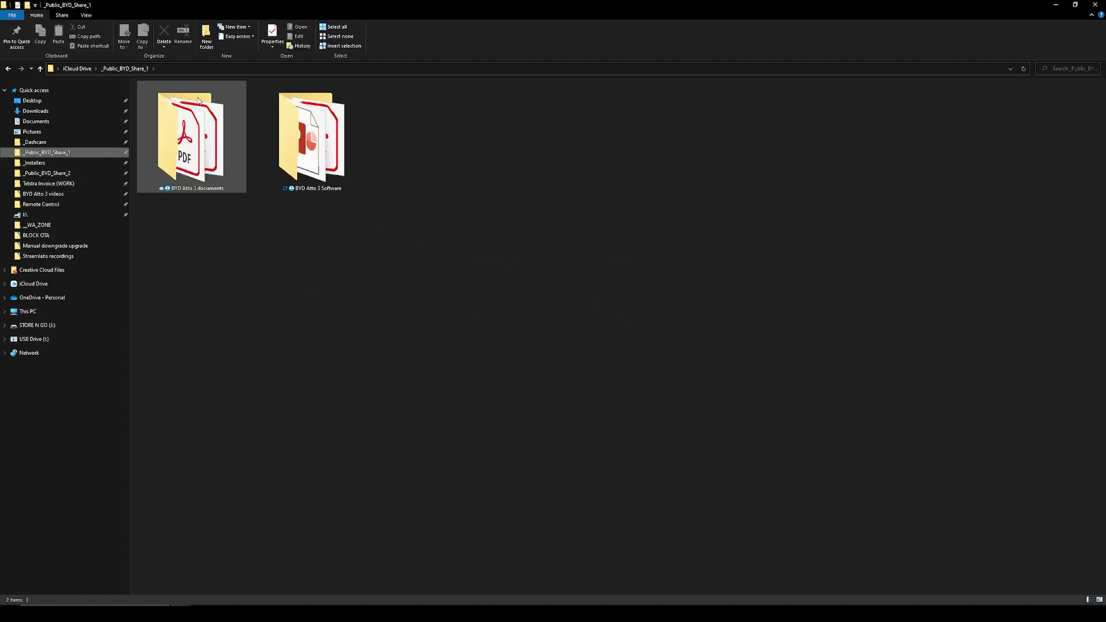
right_click(298, 228)
mouse_move(354, 236)
left_click(421, 283)
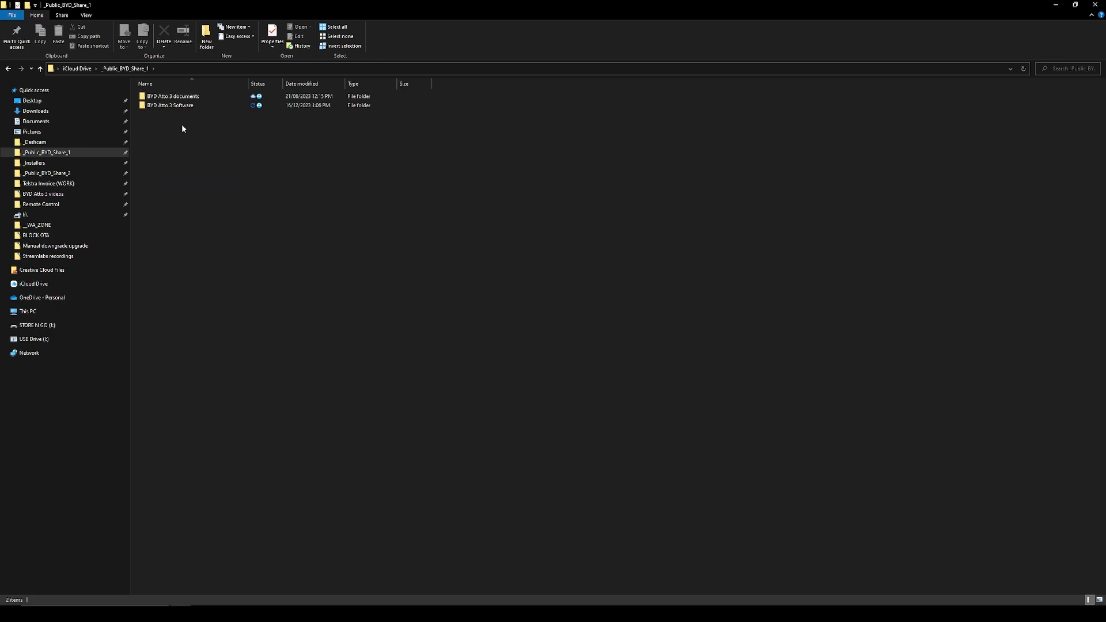
Browse BYD Atto 3 Software > OTA > 13.1.32 > latest version > 2307 > BYDUpdatePackage
left_click(174, 108)
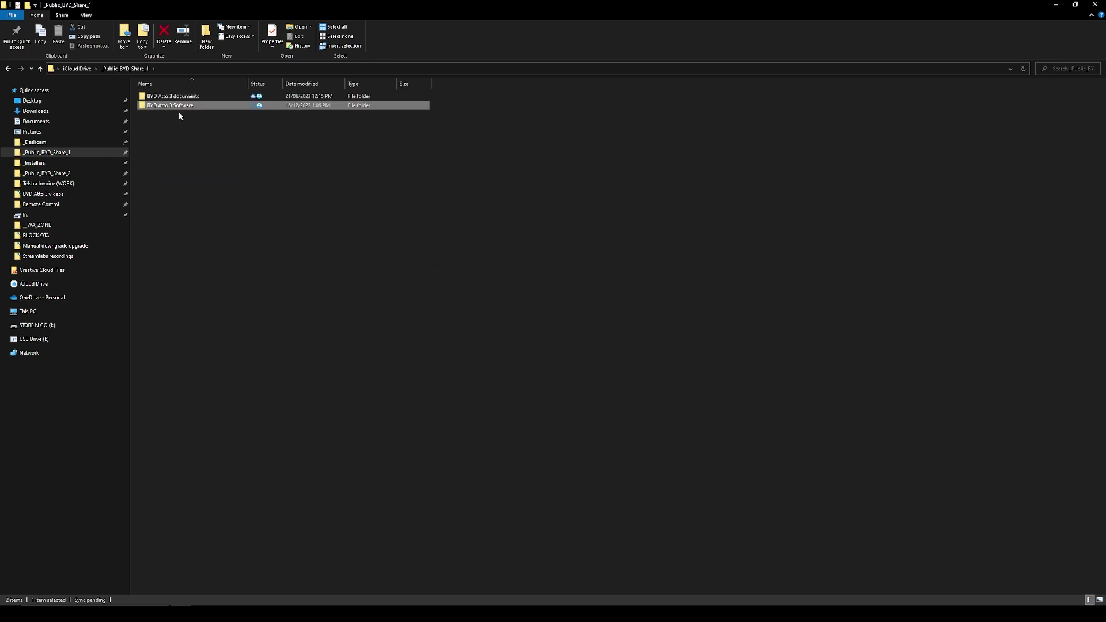
double_click(170, 105)
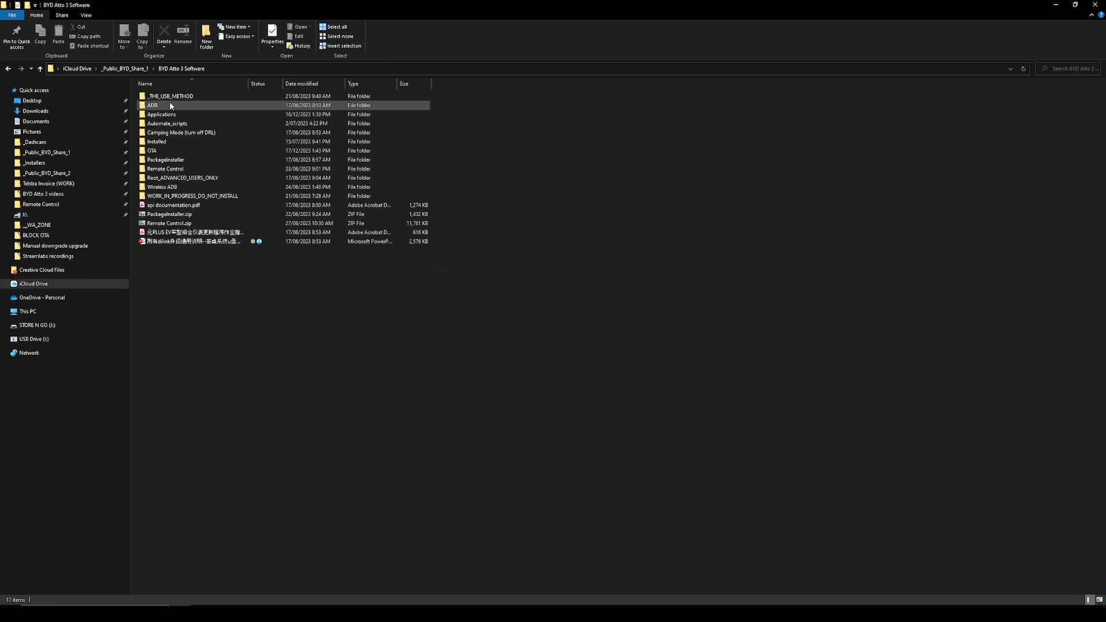
double_click(176, 150)
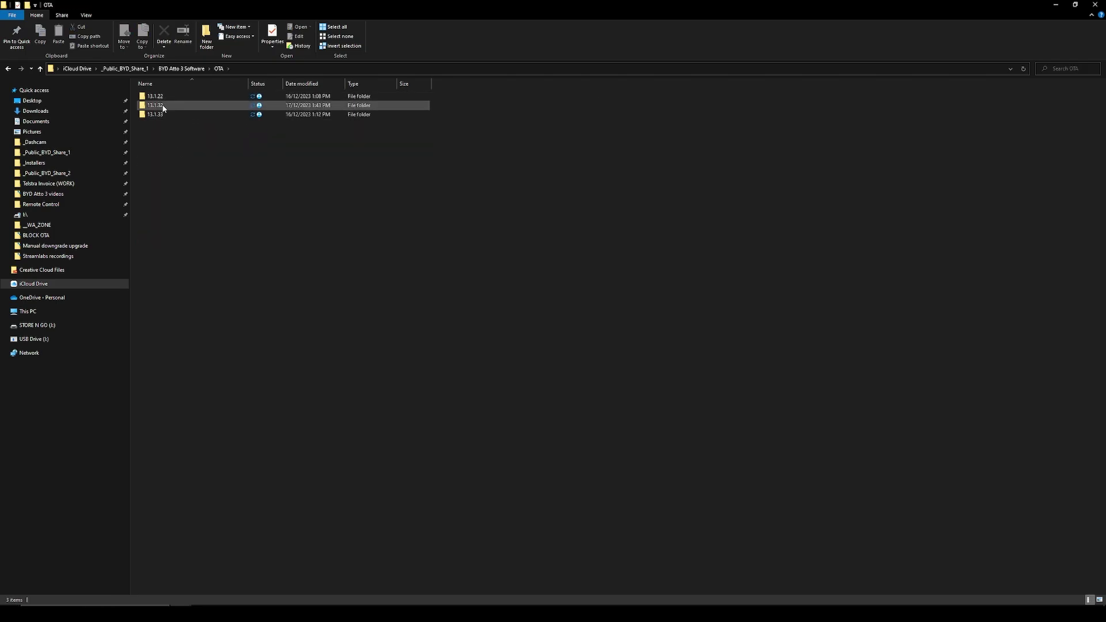
double_click(173, 108)
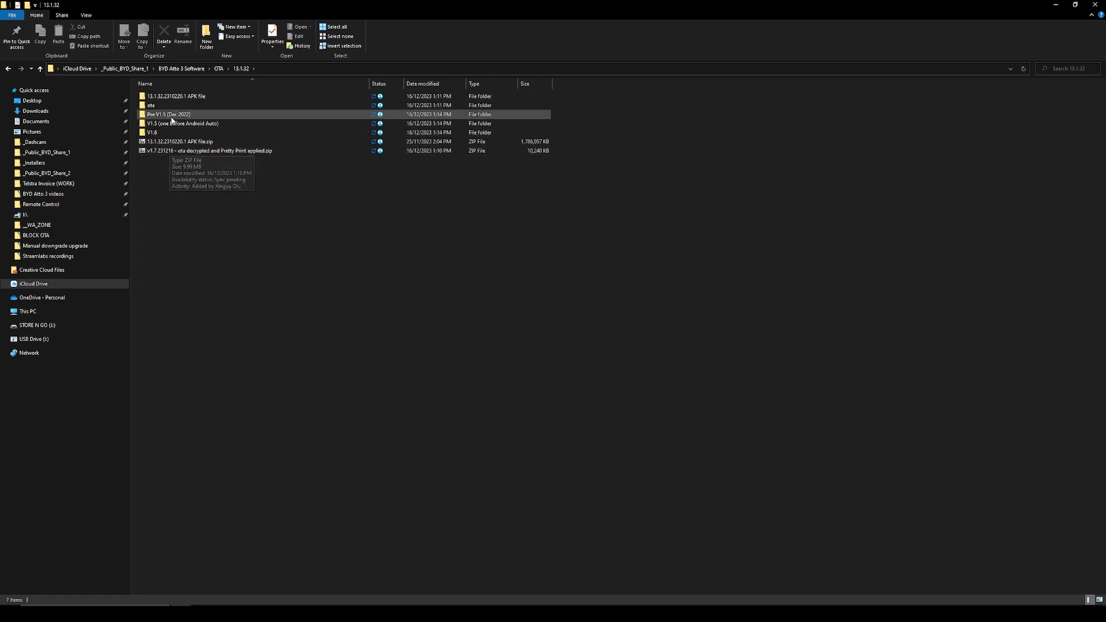
double_click(183, 133)
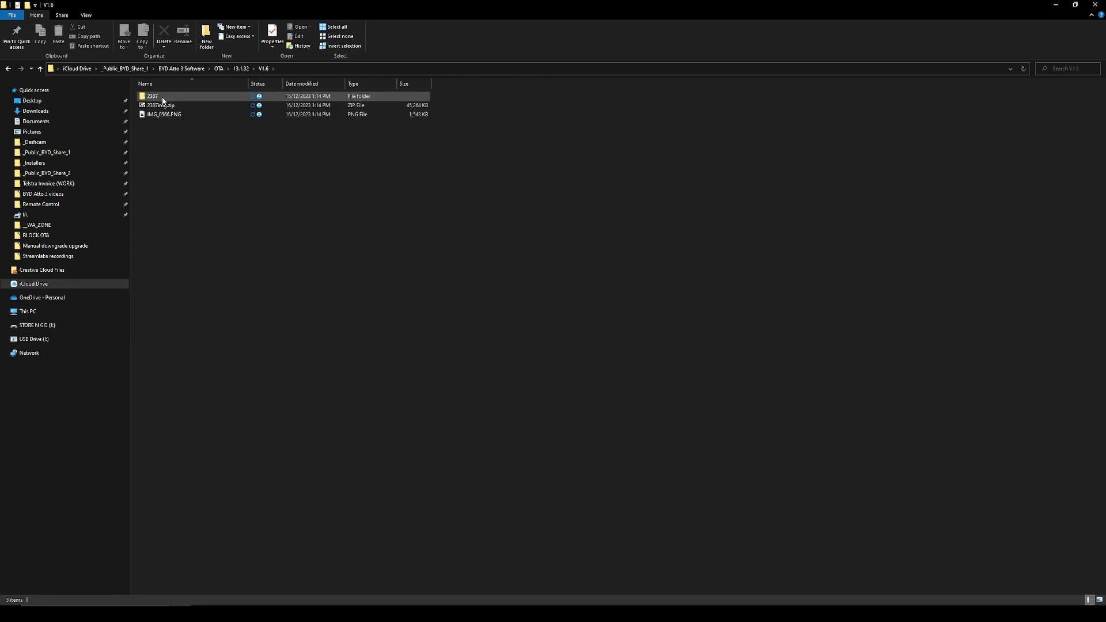
double_click(165, 98)
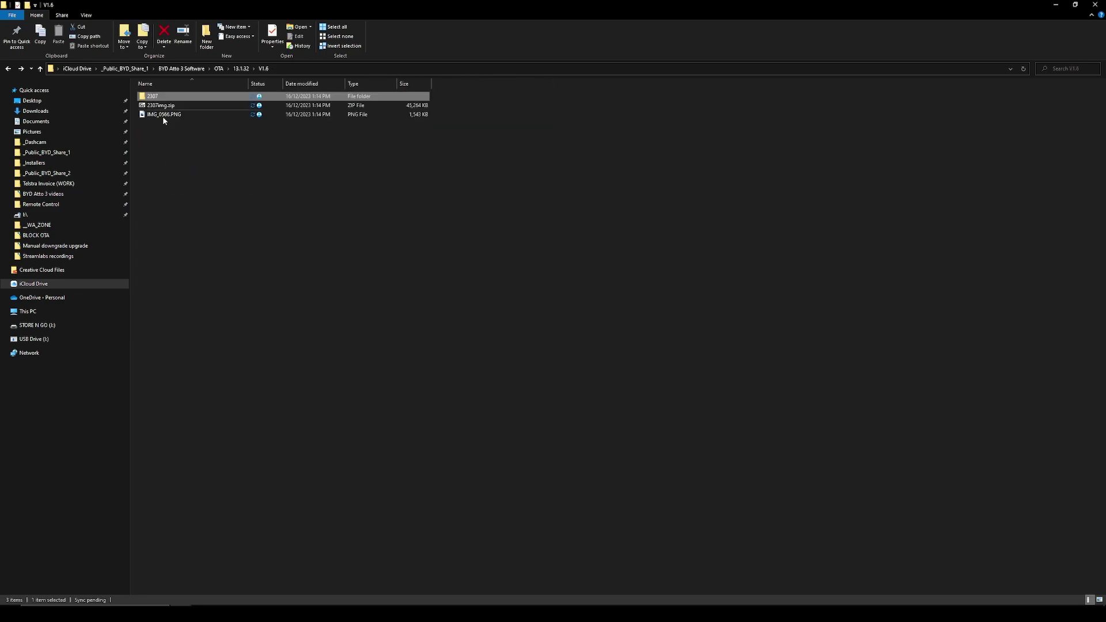
key("BackSpace")
double_click(164, 98)
double_click(164, 98)
Inside msm8953_64, compress the UpdateFull folder into UpdateFull.zip via Send to
double_click(165, 98)
double_click(165, 97)
key("BackSpace")
right_click(164, 97)
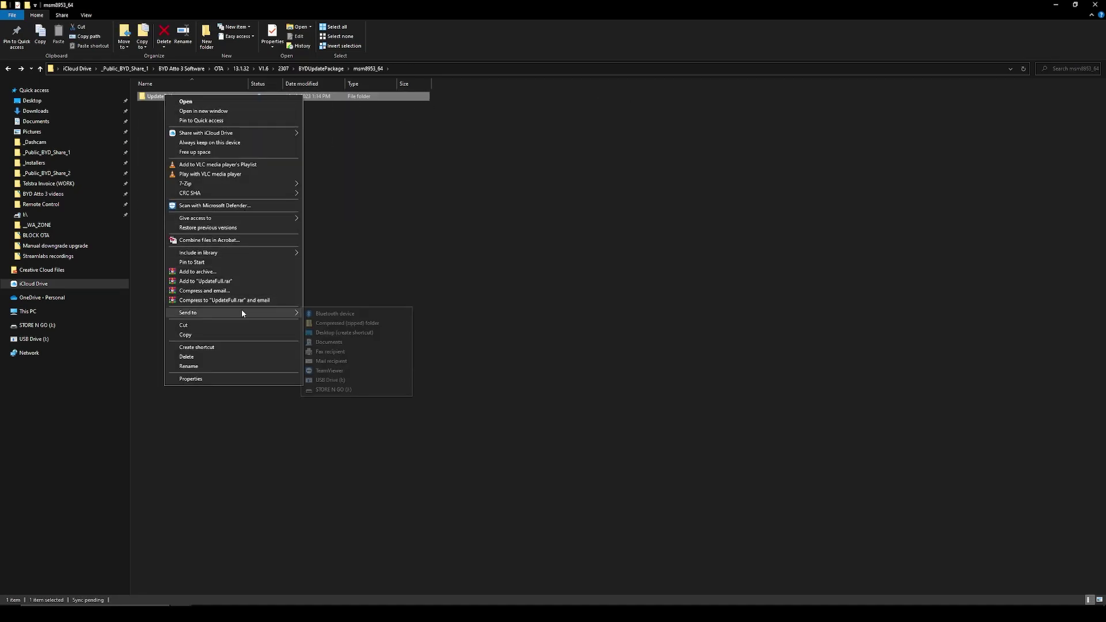
mouse_move(242, 312)
left_click(352, 323)
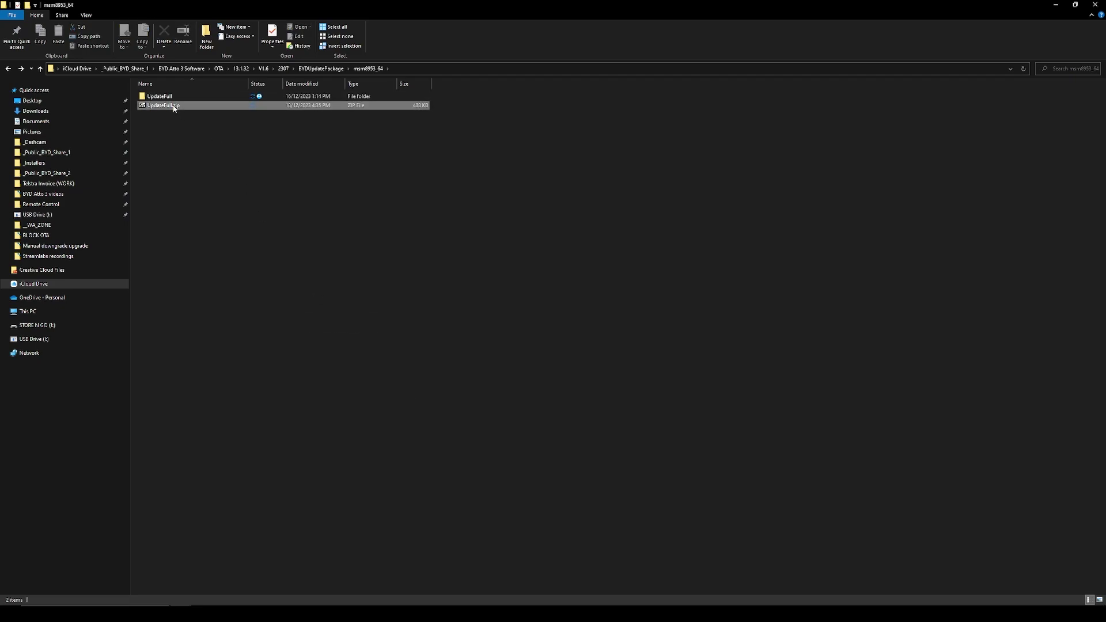
left_click(216, 96)
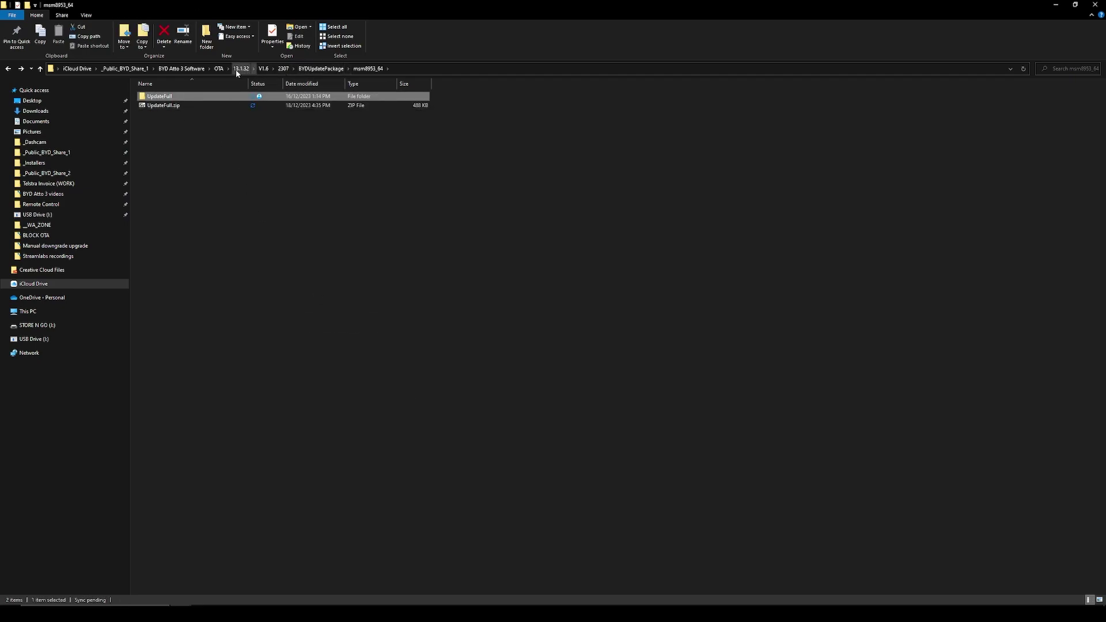
Return to 13.1.32 and open Pre V1.5 (Dec 2022) in Details view
left_click(240, 69)
double_click(192, 98)
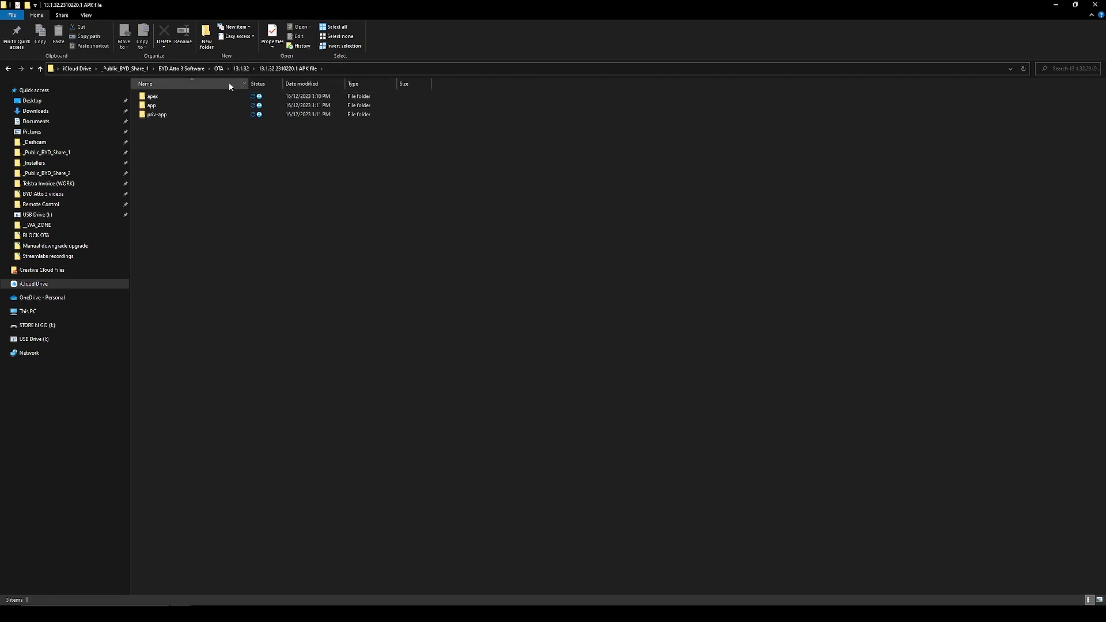
key("alt+Left")
double_click(188, 118)
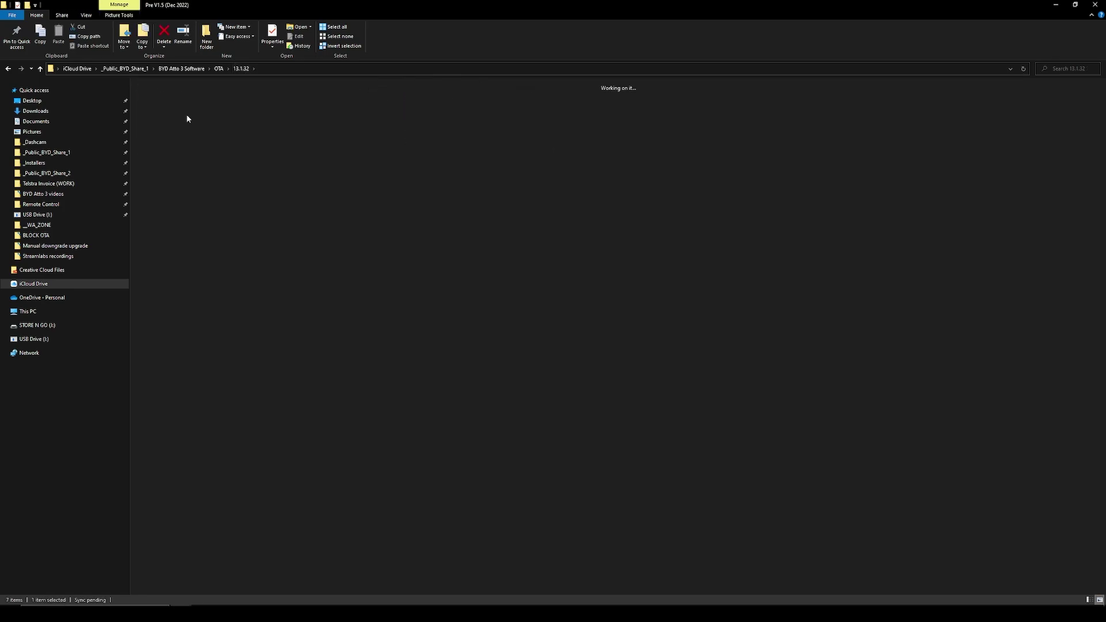
right_click(309, 171)
mouse_move(348, 178)
left_click(443, 226)
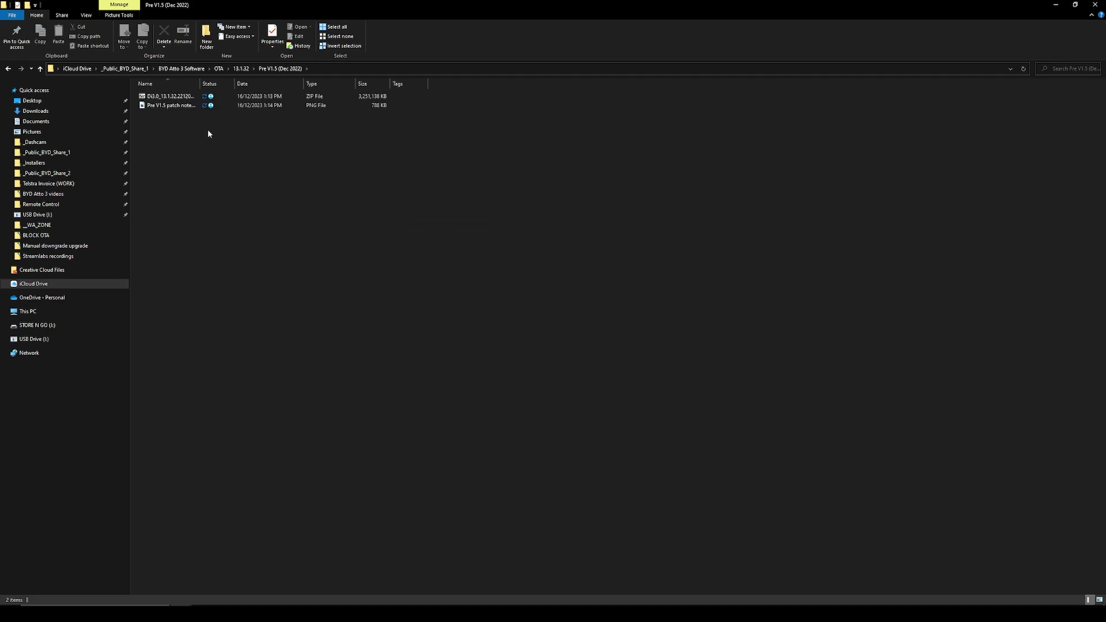
double_click(231, 97)
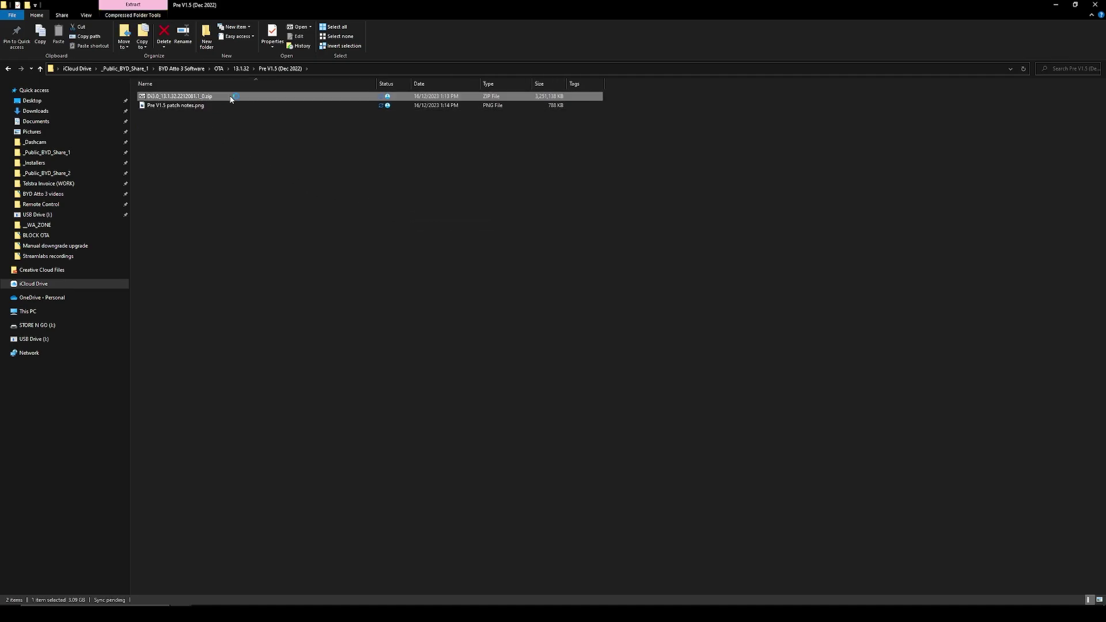
left_click_drag(170, 32, 596, 75)
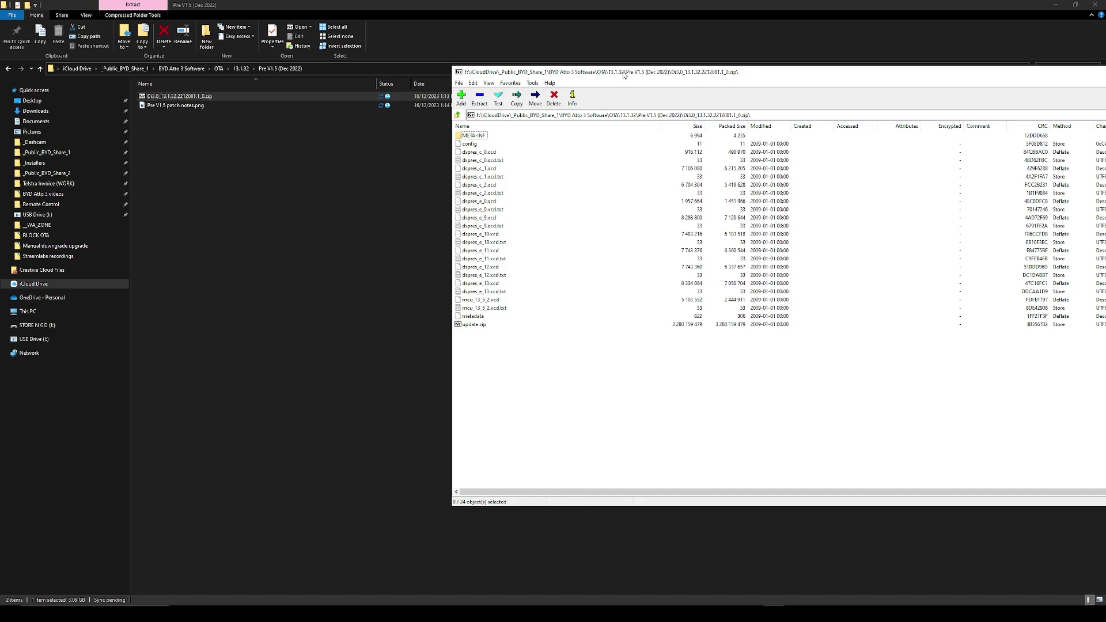
left_click_drag(624, 75, 516, 101)
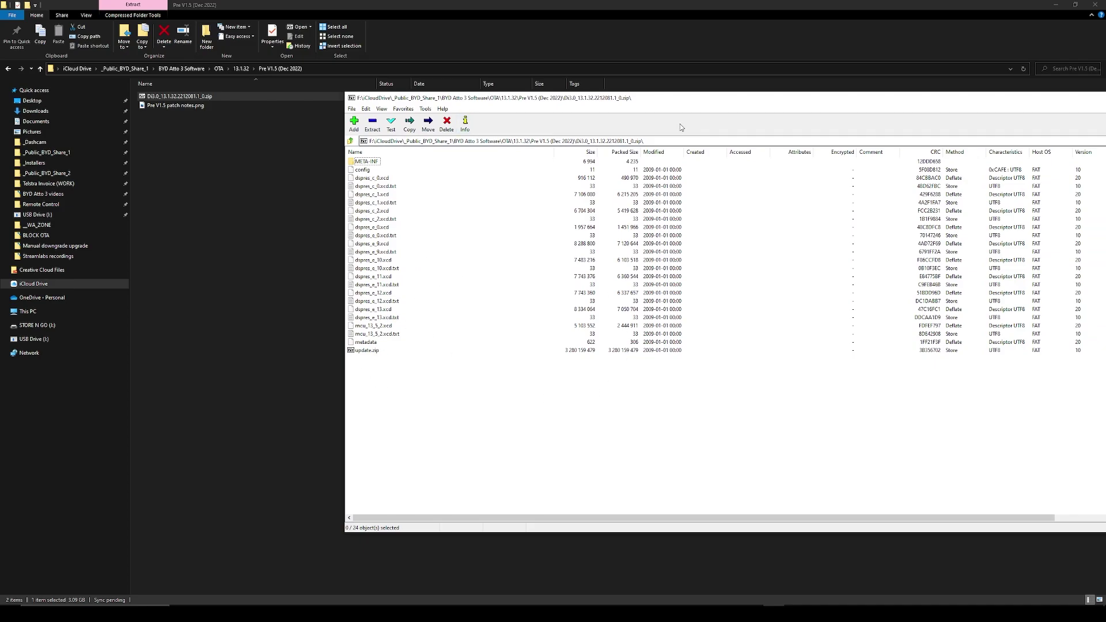
Duplicate the Di3.0 zip, rename the copy UpdateFull.zip, then delete it to the Recycle Bin
key("alt+F4")
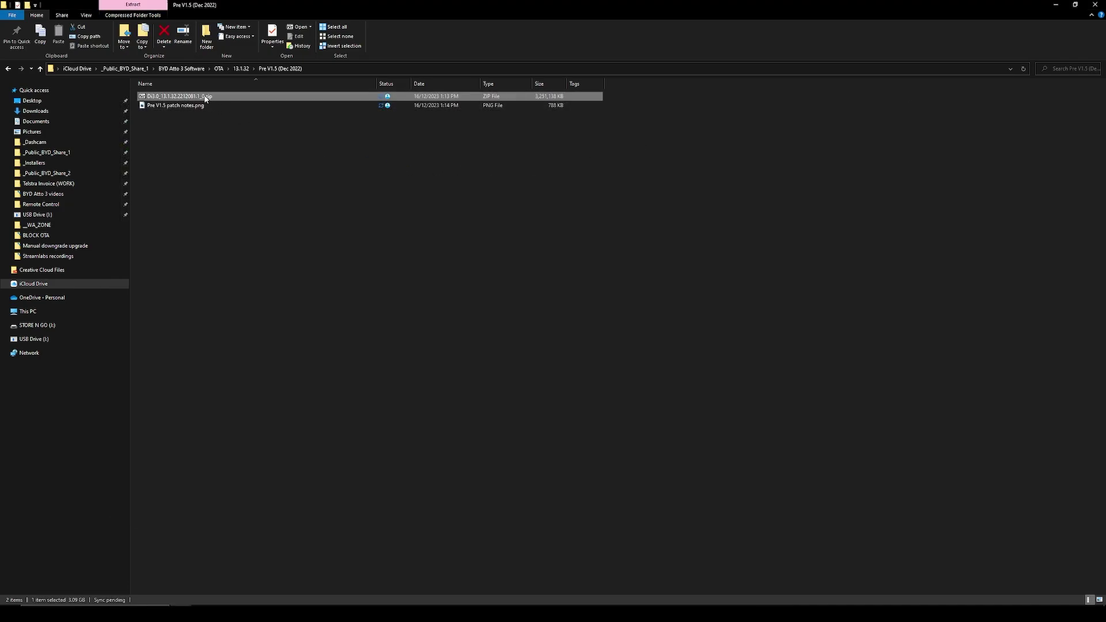
key("ctrl+c")
key("ctrl+v")
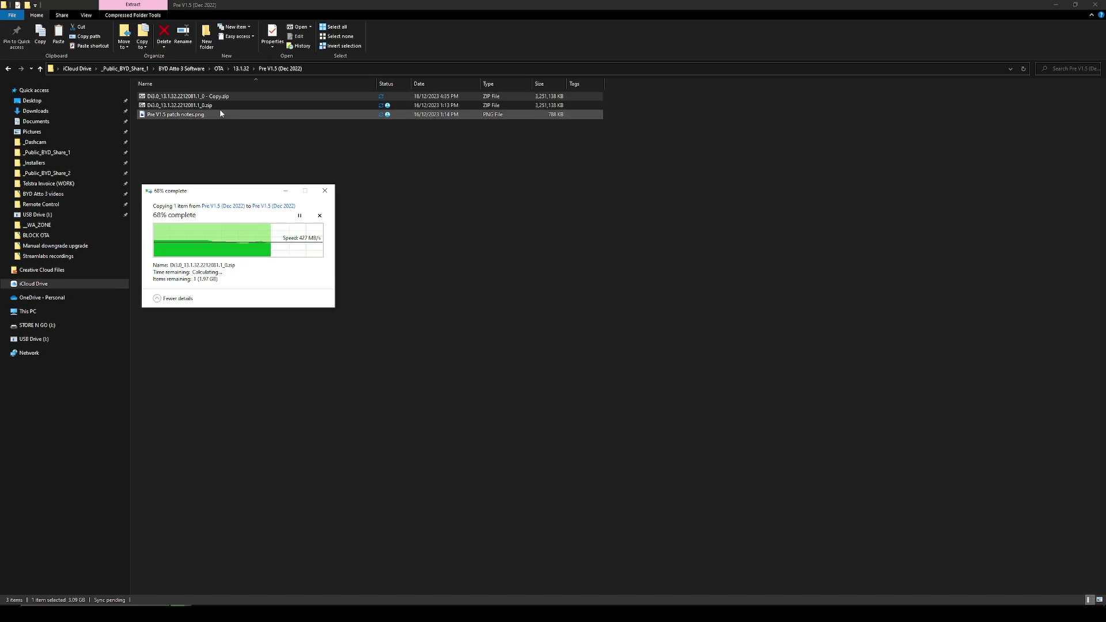
key("F2")
type("UpdateFull")
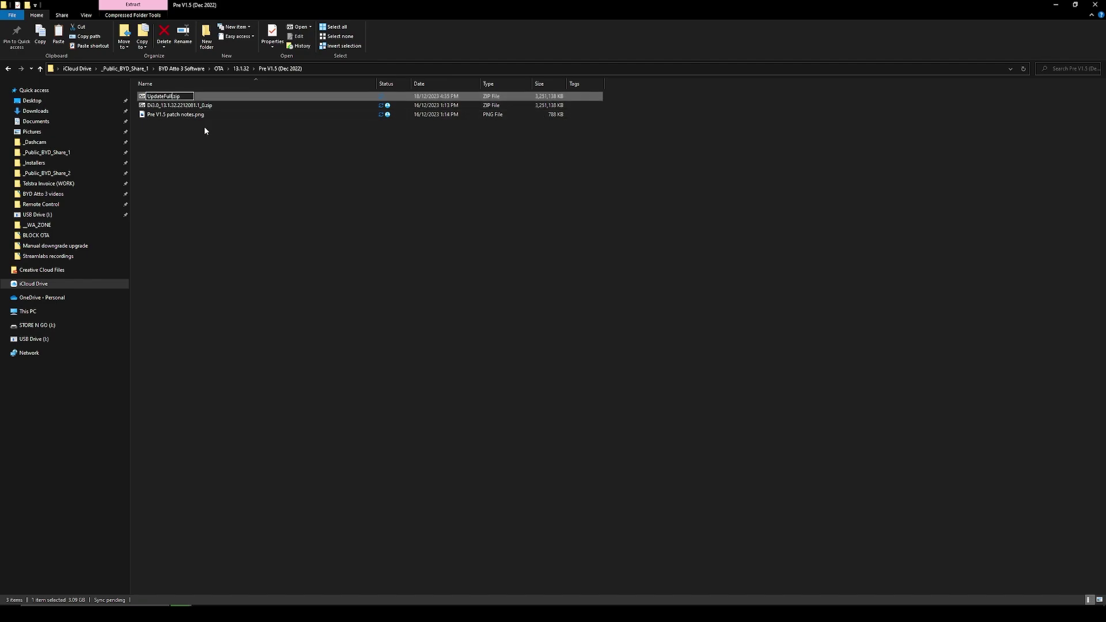
key("Return")
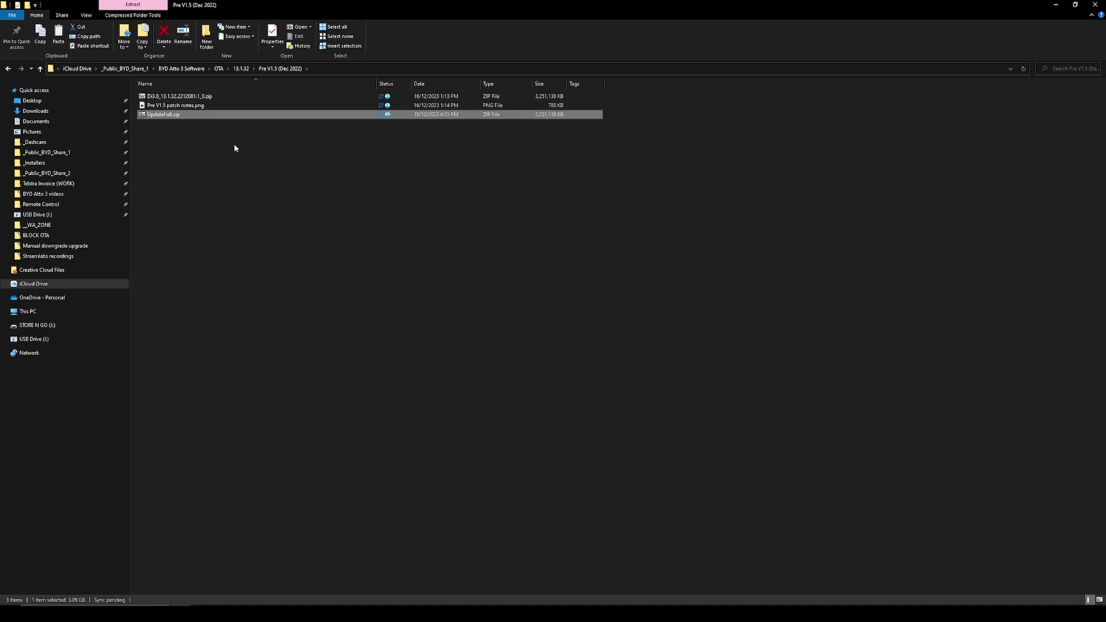
key("Delete")
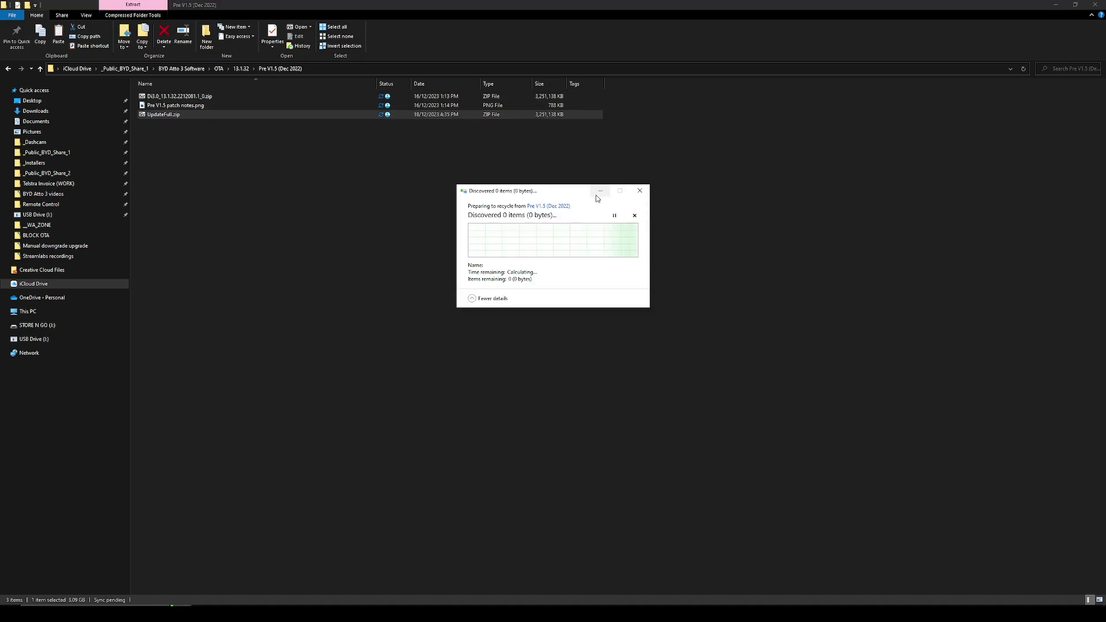
left_click(586, 341)
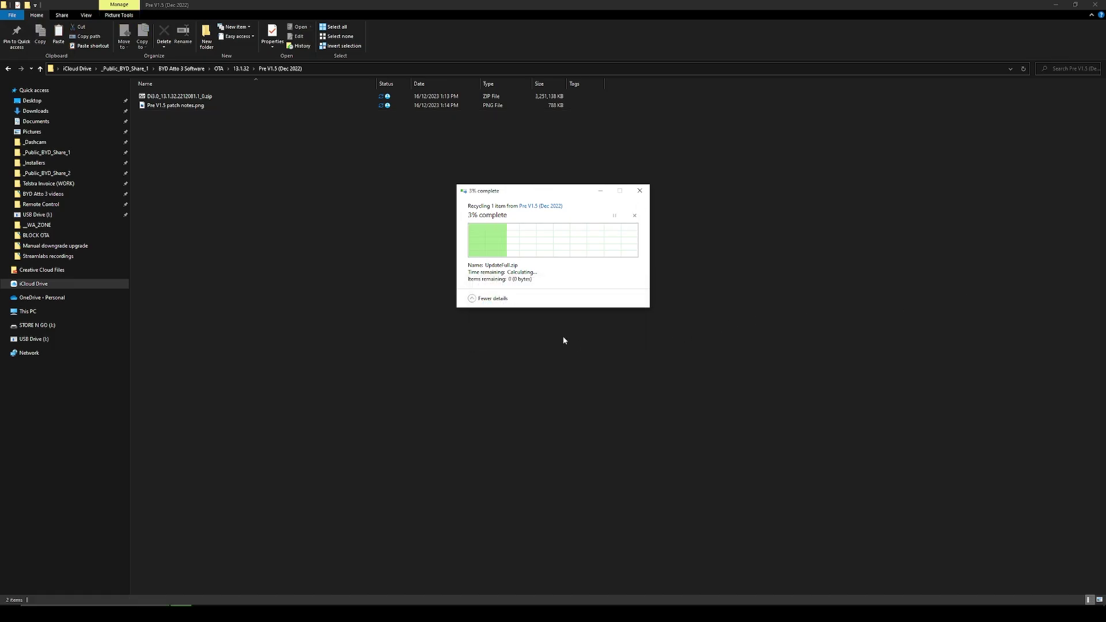
Select the source UpdateFull.zip in OTA > 13.1.32 > V1.6 > 2307 > BYDUpdatePackage > msm8953_64
left_click(190, 69)
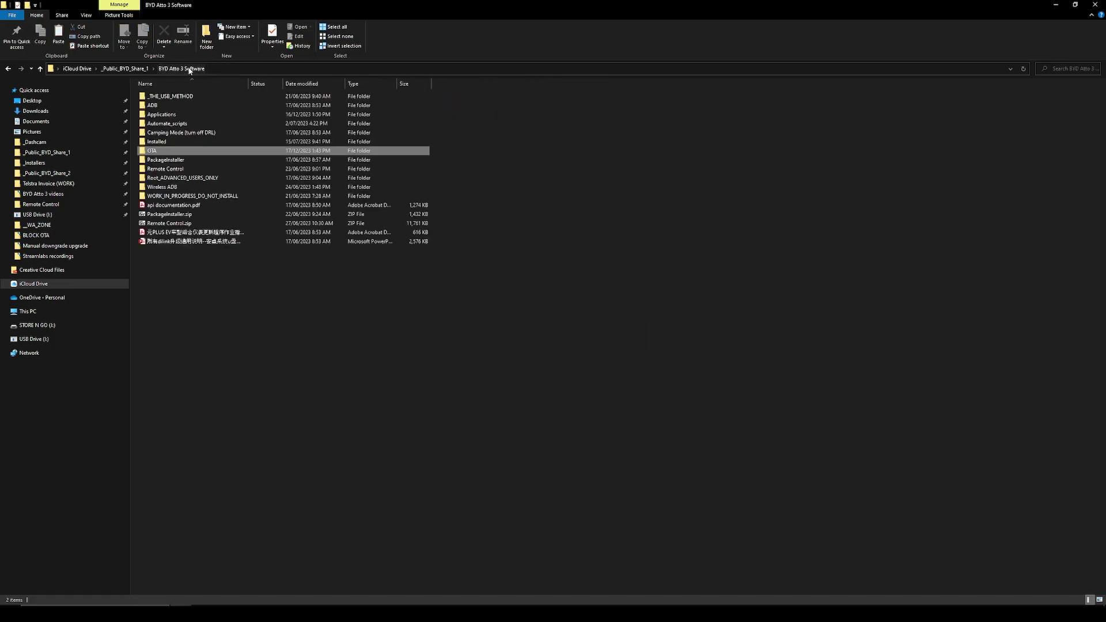
double_click(173, 151)
double_click(176, 105)
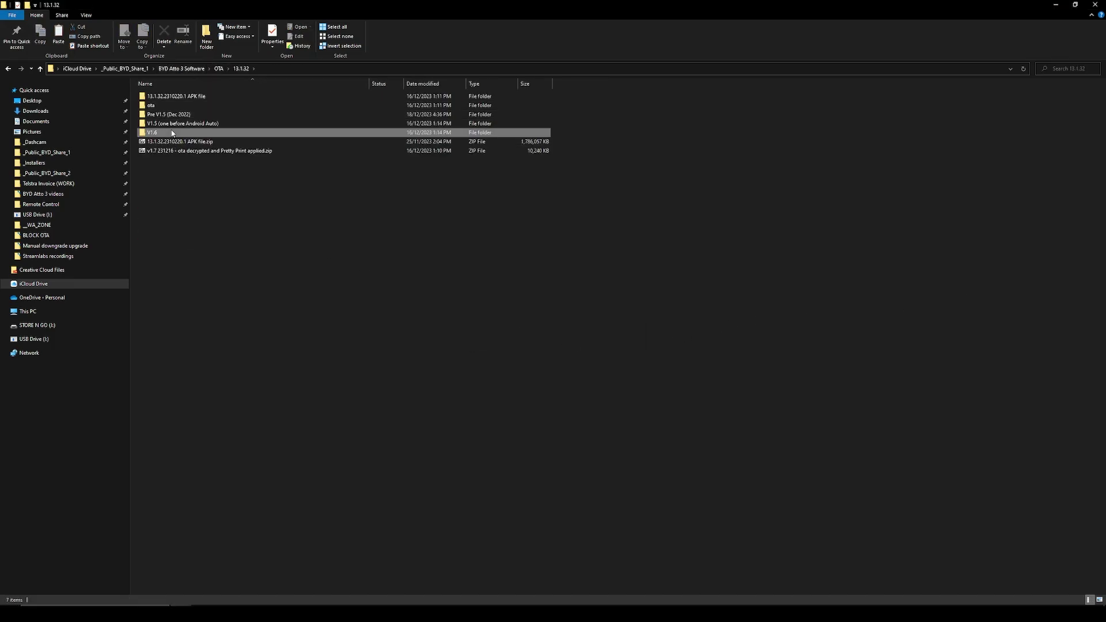
double_click(173, 132)
double_click(174, 95)
double_click(174, 96)
double_click(174, 96)
left_click(176, 107)
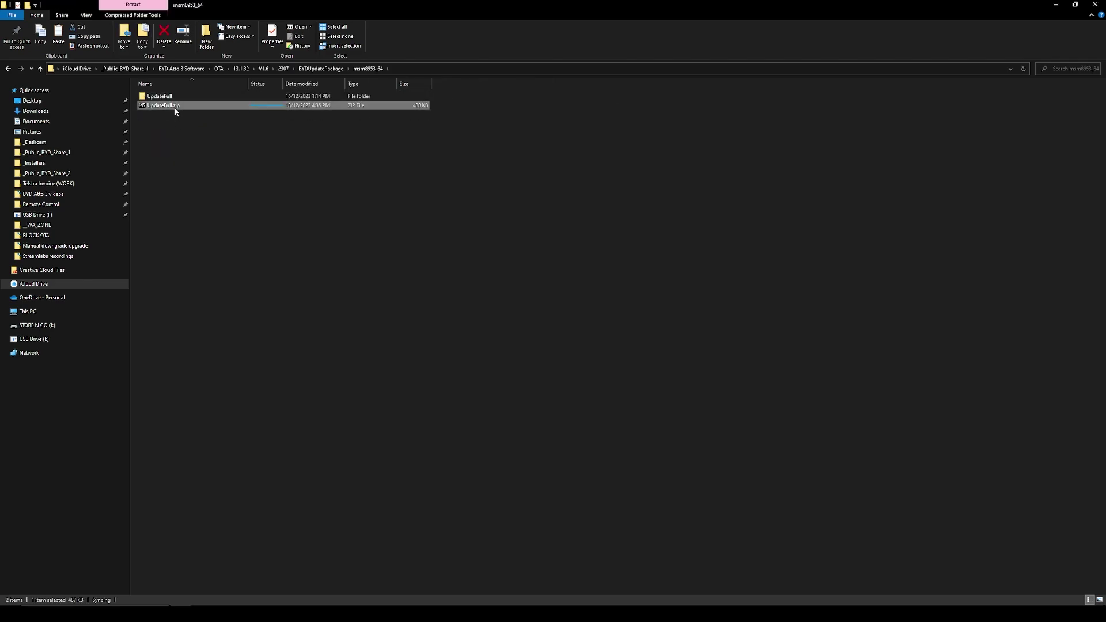
Create a new folder named BYDUpdatePackage on USB Drive (I:)
left_click(50, 311)
double_click(822, 141)
right_click(140, 151)
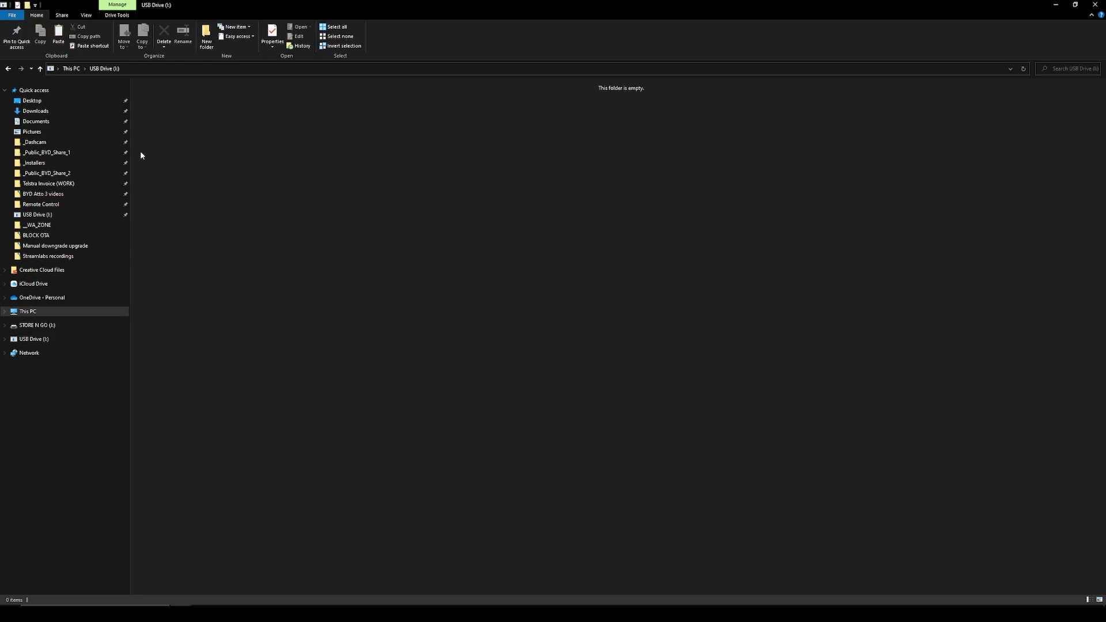
mouse_move(230, 255)
left_click(269, 254)
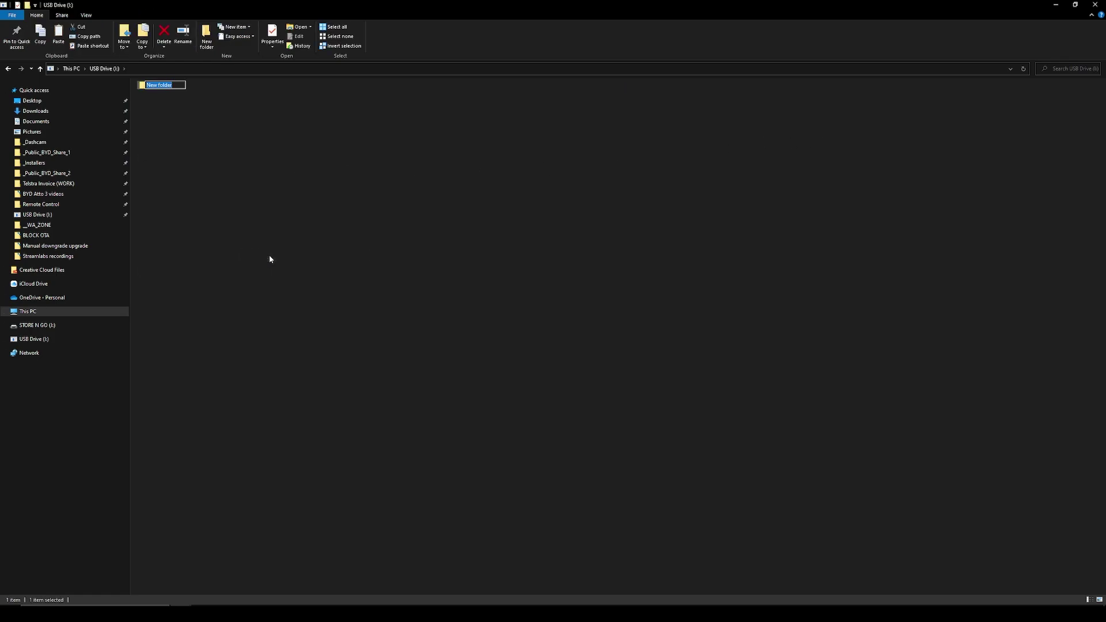
type("BY")
type("DUpdatePackage")
key("Return")
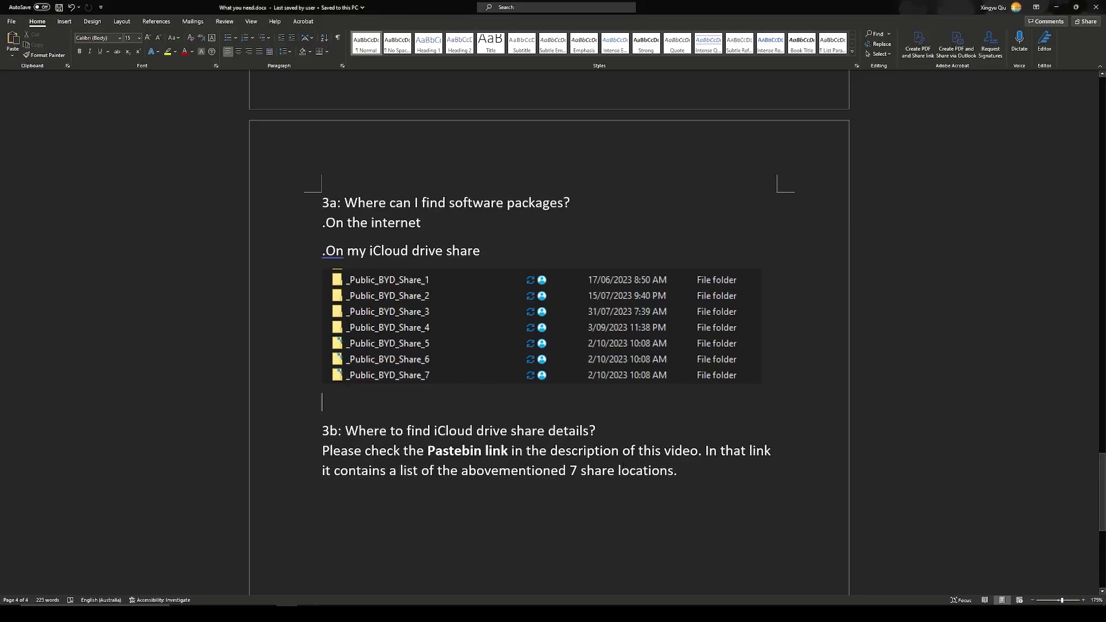
Rename the misnamed BYDUpdateSoftware folder to BYDUpdatePackage, copying the name from the guide
scroll(549, 334, "up", 20)
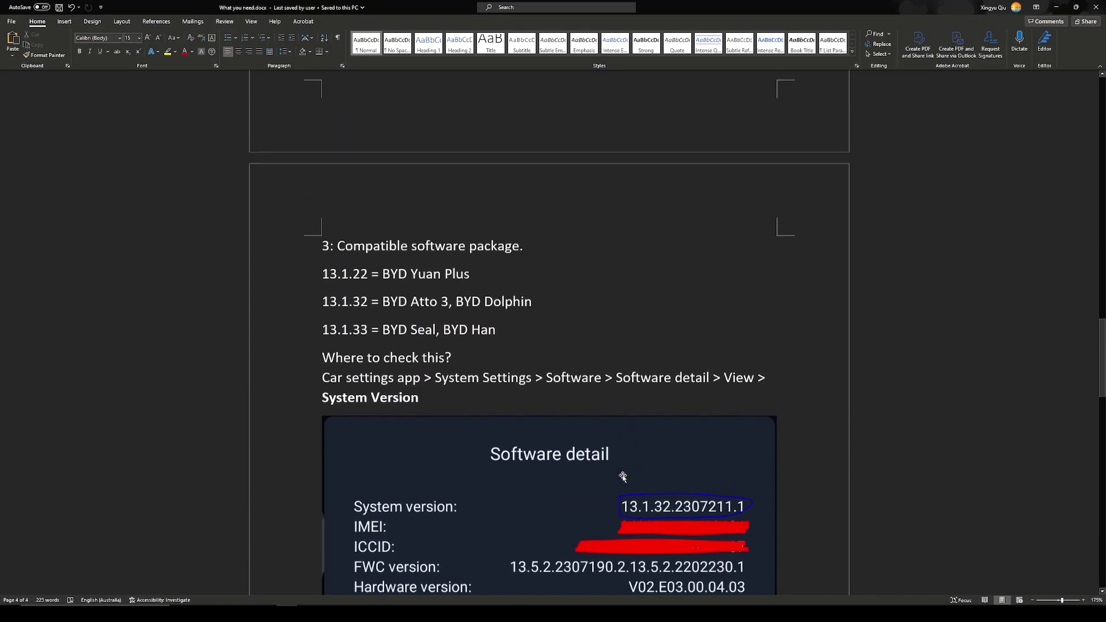
scroll(549, 334, "up", 2)
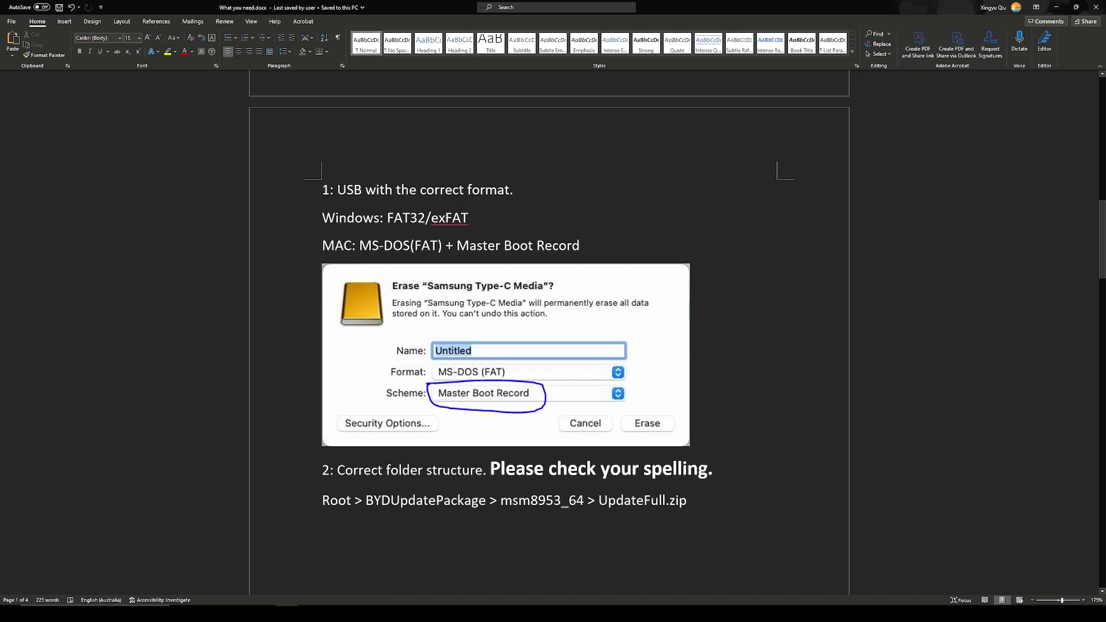
left_click_drag(366, 500, 488, 500)
left_click(204, 599)
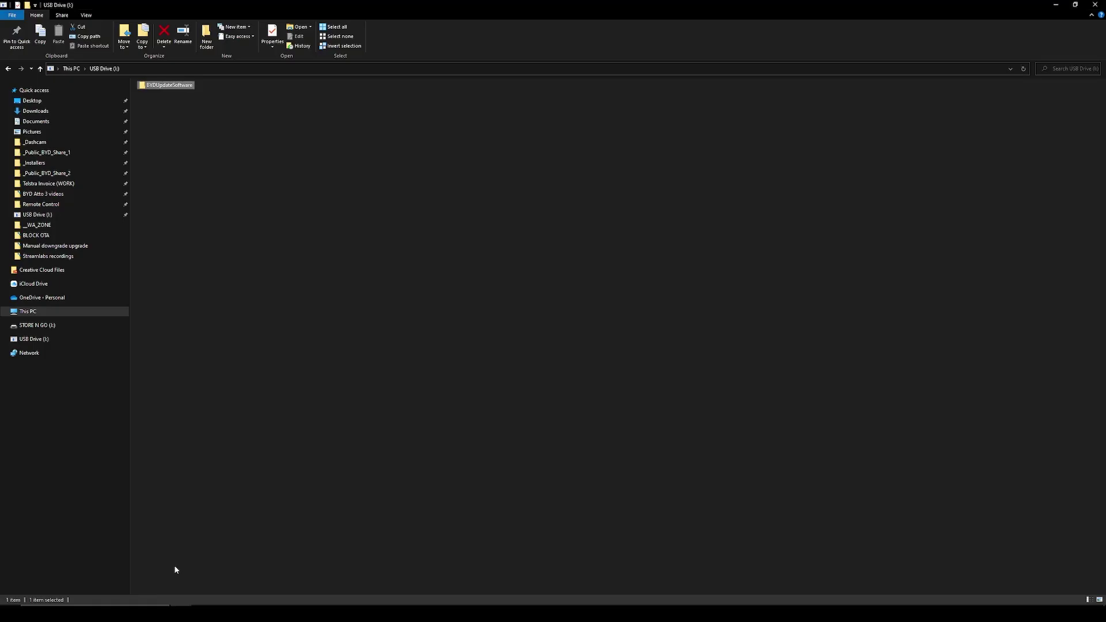
left_click(164, 90)
key("ctrl+v")
key("Return")
Create an msm8953_64 subfolder inside BYDUpdatePackage and shrink the folder window over the guide
key("Return")
right_click(208, 126)
mouse_move(247, 229)
left_click(348, 230)
type("msm8953_64")
key("Return")
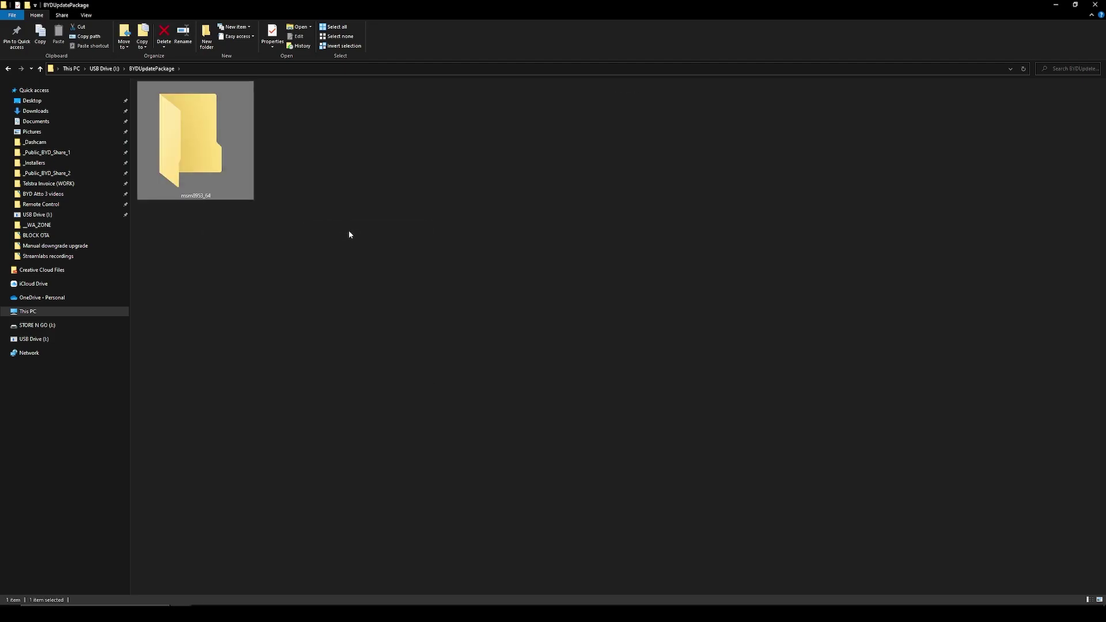
left_click_drag(503, 4, 756, 60)
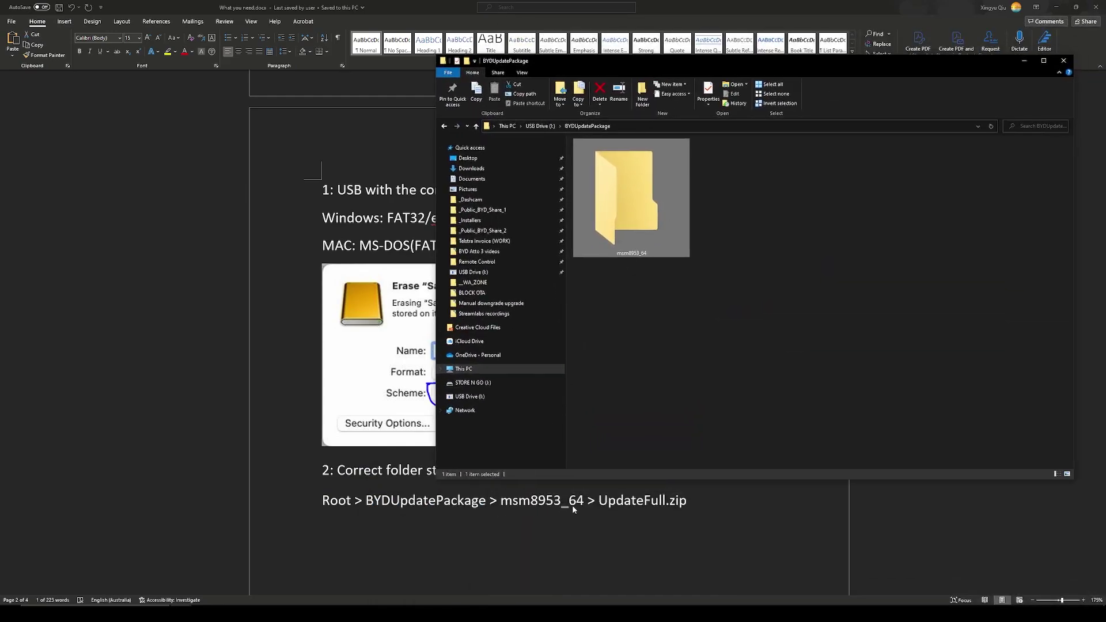
Open the USB's msm8953_64 folder, then browse the share to BYD Atto 3 Software > OTA > 13.1.32 > V1.6
double_click(633, 223)
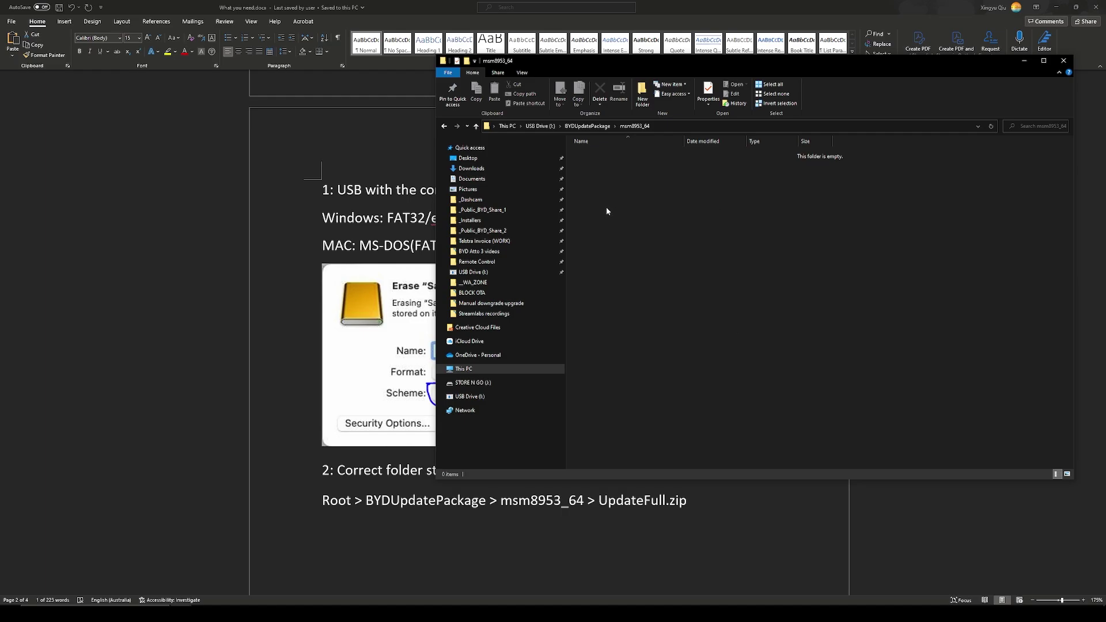
key("super+v")
left_click(775, 314)
left_click(517, 201)
left_click(517, 211)
double_click(610, 165)
double_click(599, 196)
double_click(590, 162)
double_click(599, 172)
Locate UpdateFull.zip under 2307 > BYDUpdatePackage > msm8953_64 and paste it into V1.6
left_click(602, 162)
double_click(594, 154)
double_click(595, 154)
double_click(599, 155)
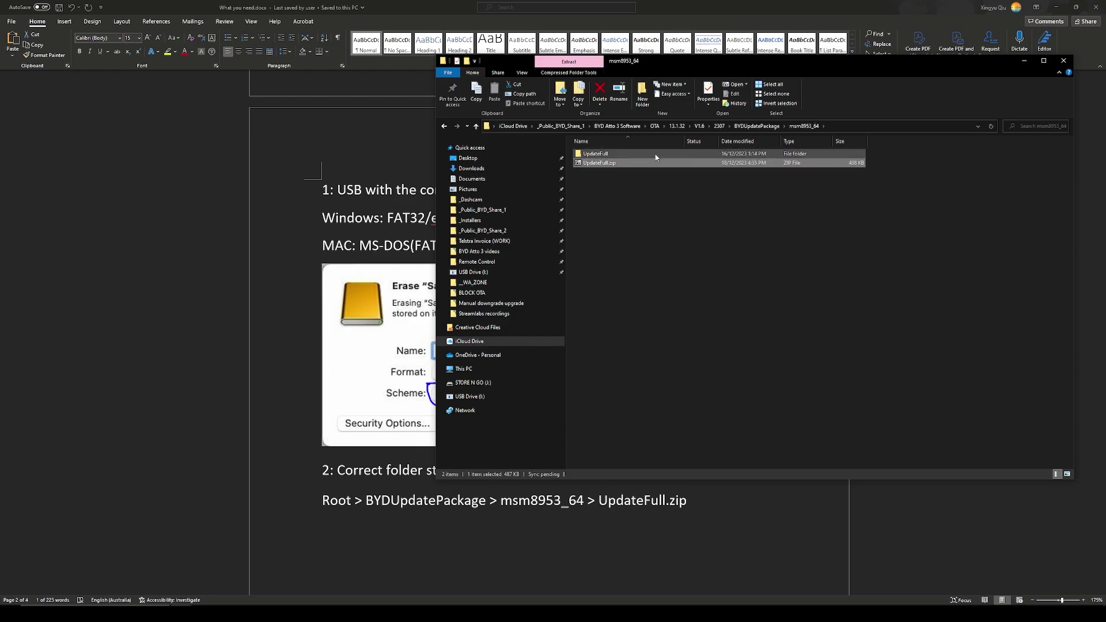
left_click(700, 126)
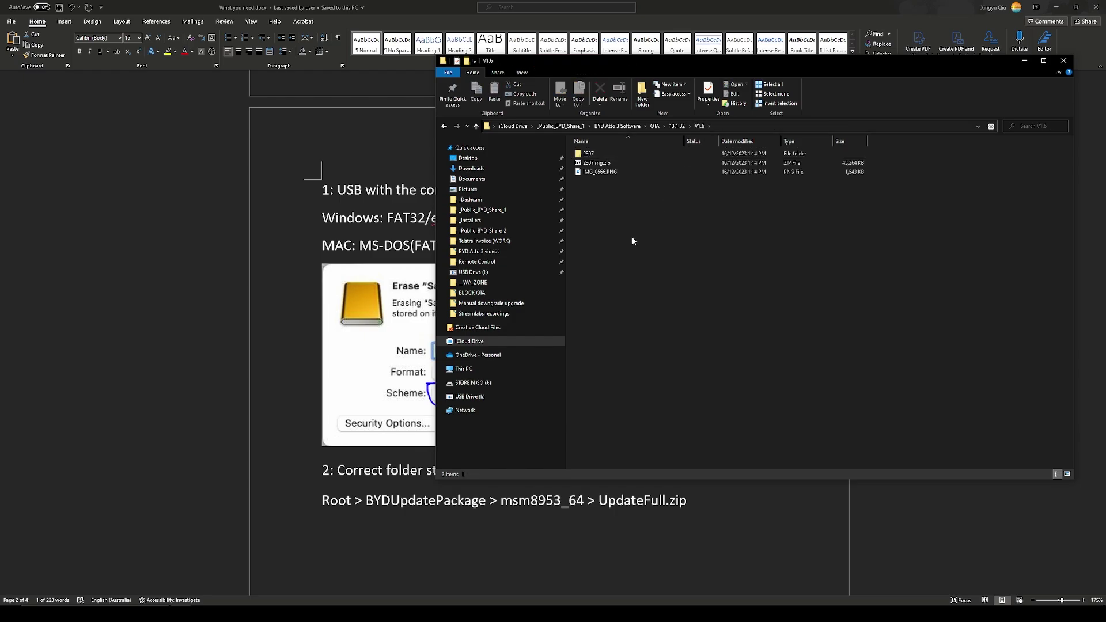
key("ctrl+v")
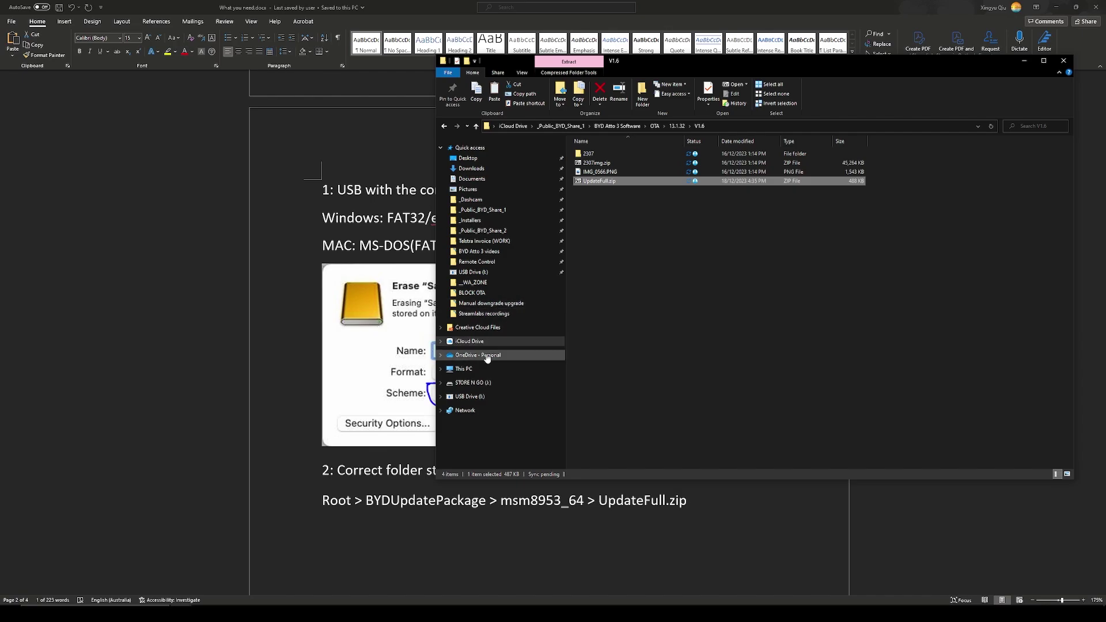
Paste UpdateFull.zip into USB Drive (I:) BYDUpdatePackage > msm8953_64 and maximize the window
left_click(468, 369)
double_click(891, 242)
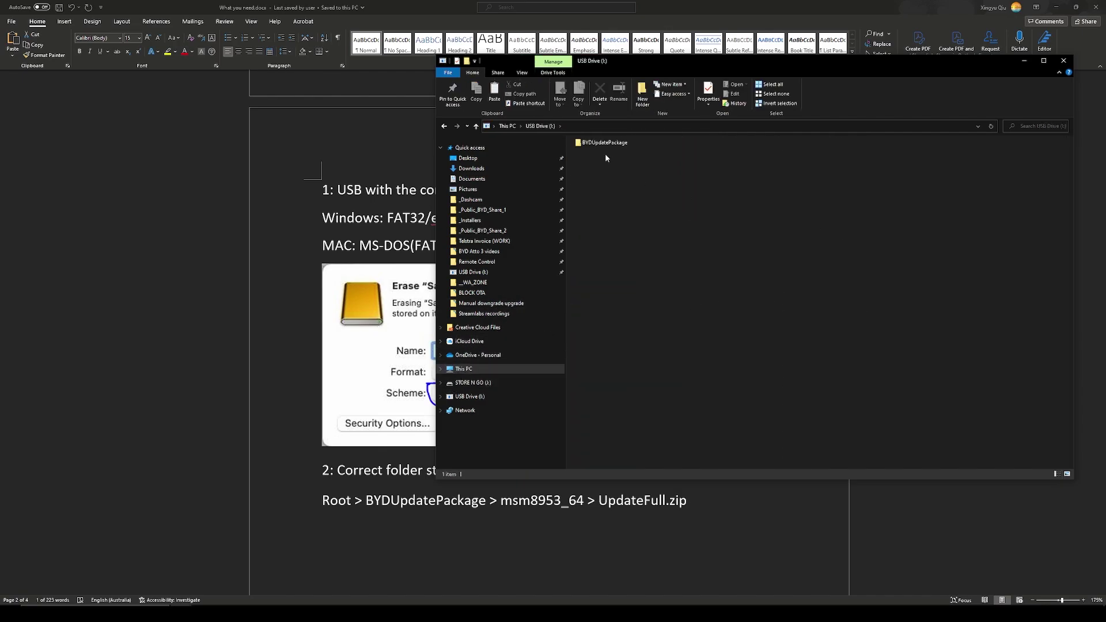
double_click(608, 153)
double_click(640, 208)
key("ctrl+v")
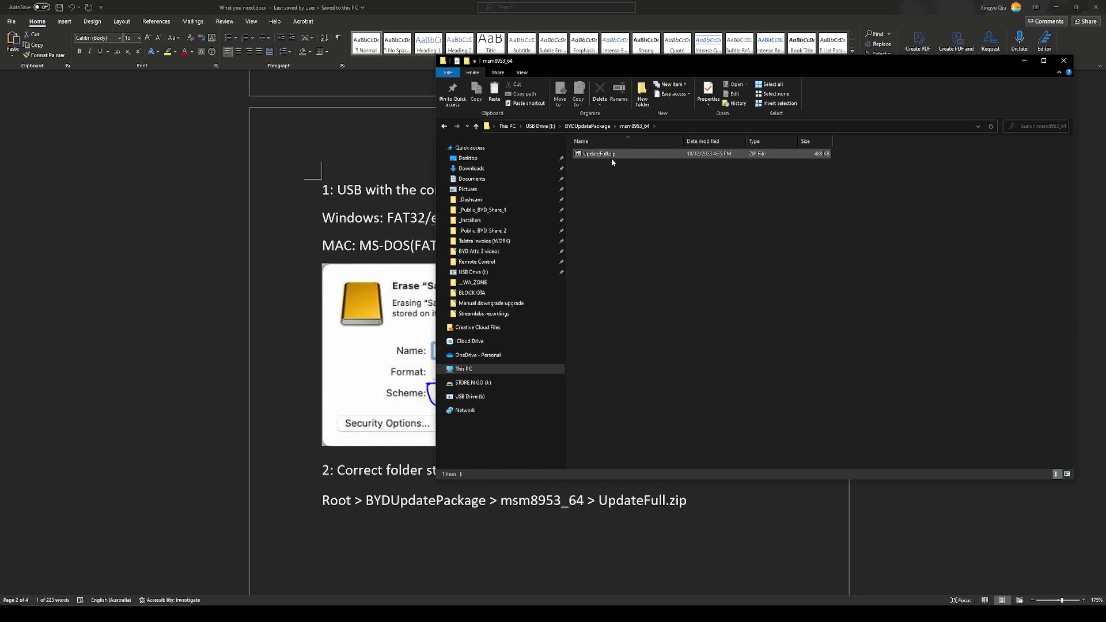
double_click(603, 63)
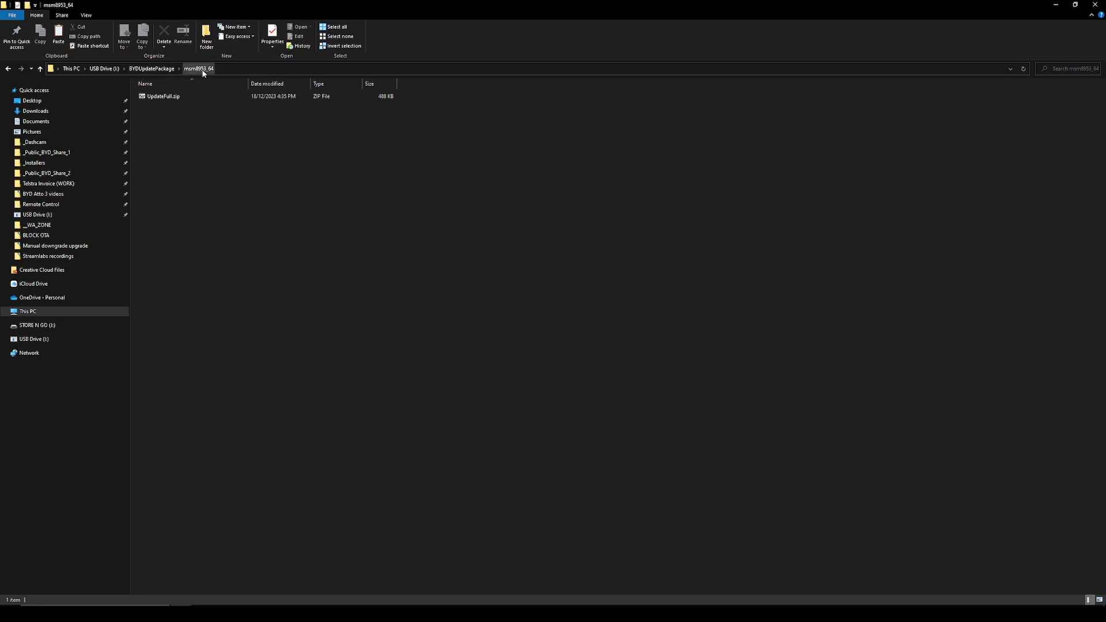
Check UpdateFull.zip in the USB's msm8953_64 folder, then minimize that window
left_click(175, 101)
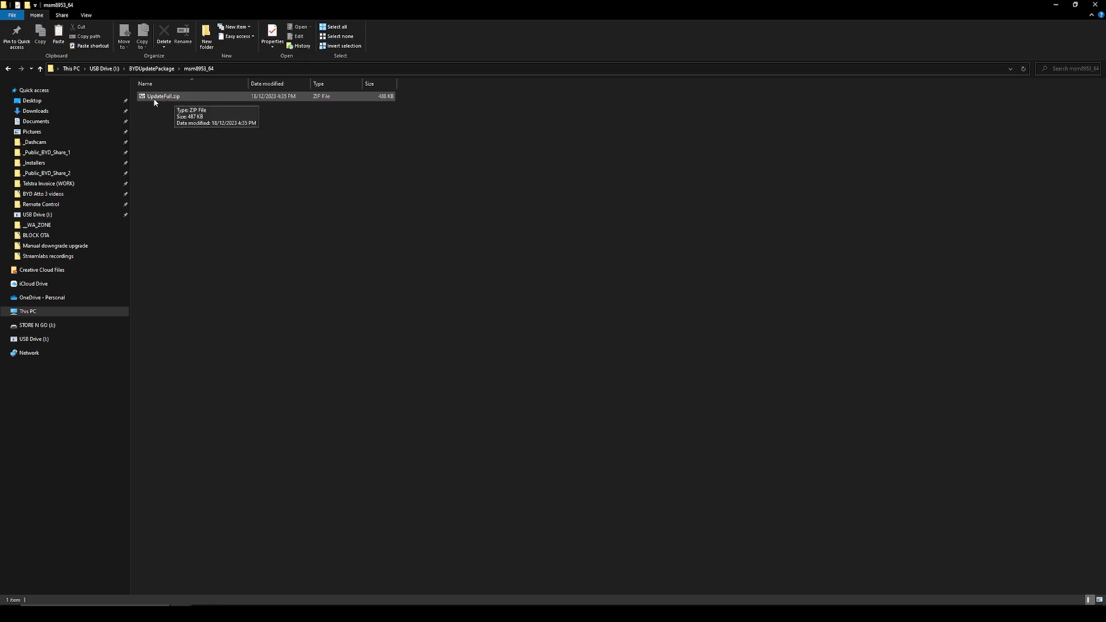
left_click(1056, 4)
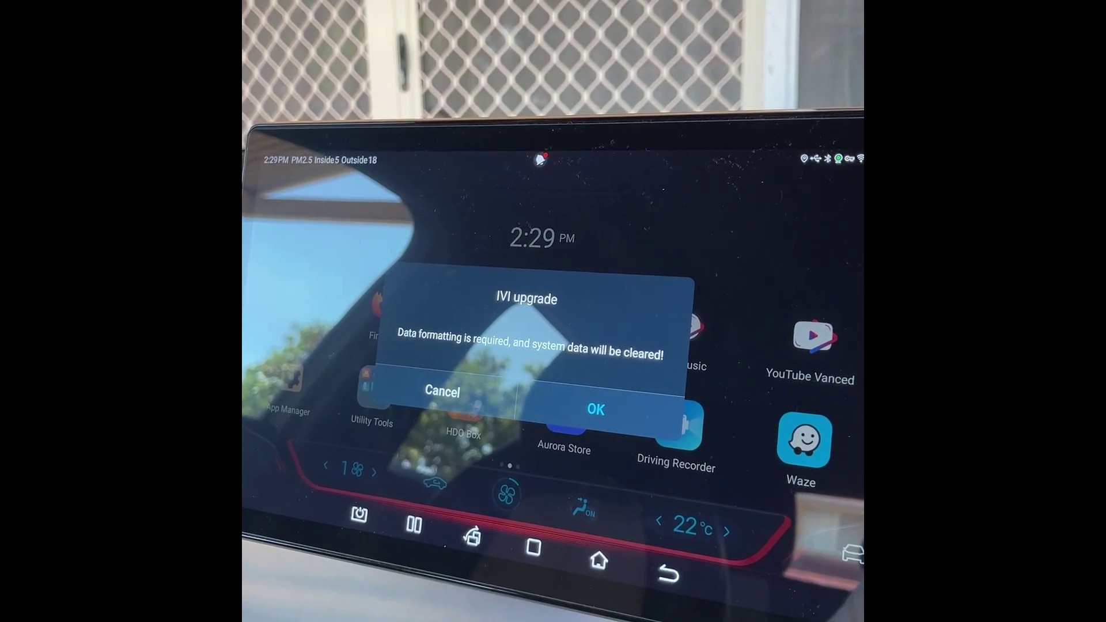
Leave full-screen playback of the car clip once the IVI upgrade prompt appears
key("Escape")
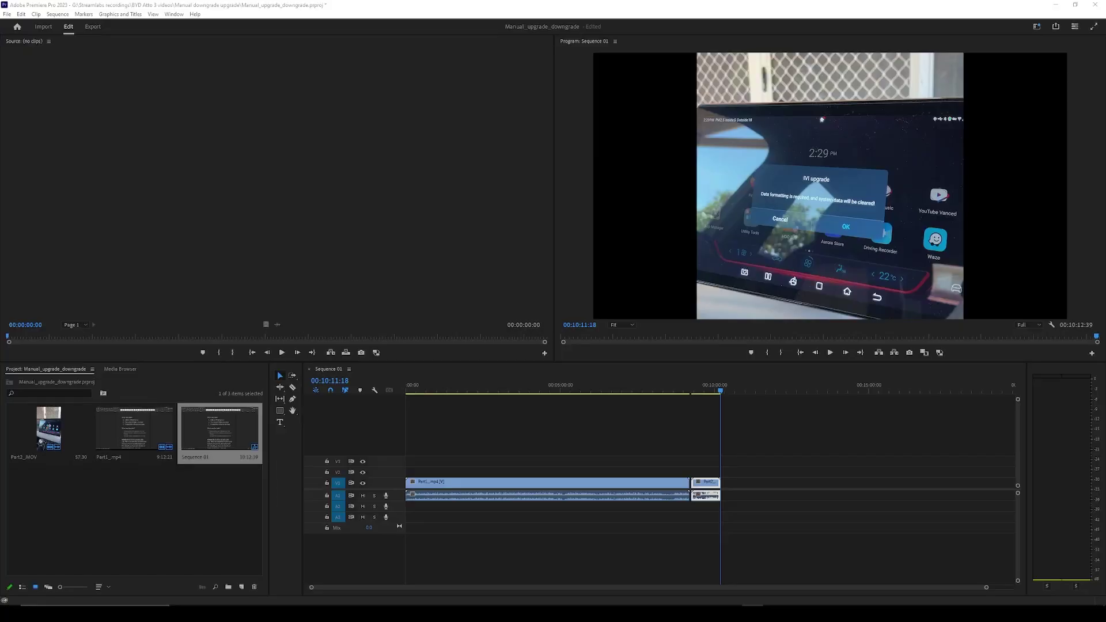